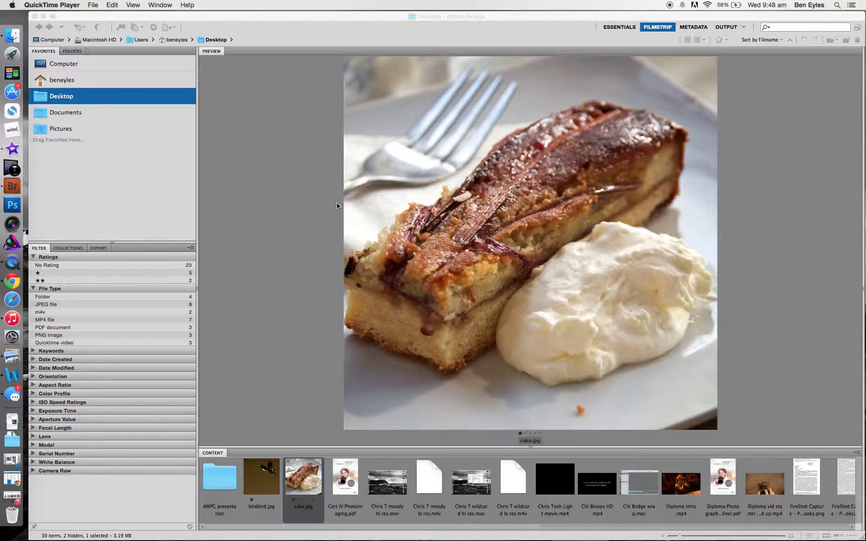
# Open cake.jpg from the Desktop folder in Photoshop and display it in full screen mode with the menu bar
pyautogui.click(302, 478)
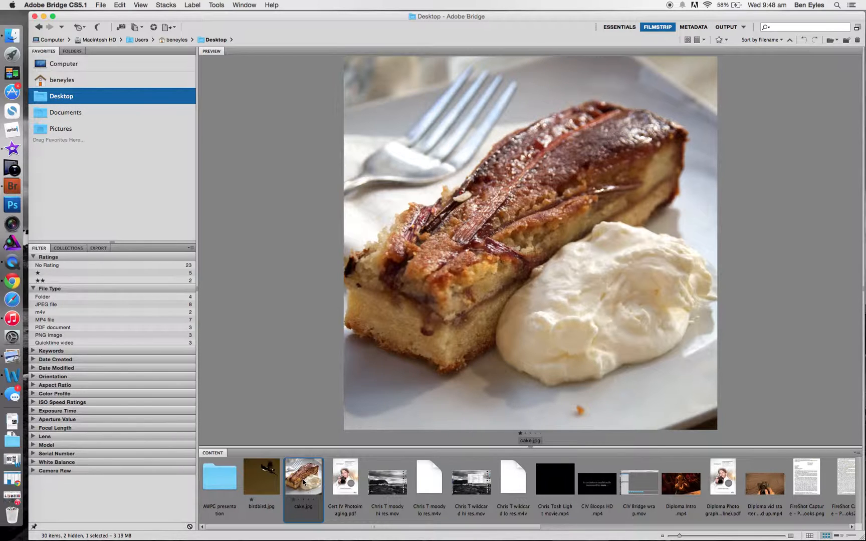
pyautogui.doubleClick(309, 476)
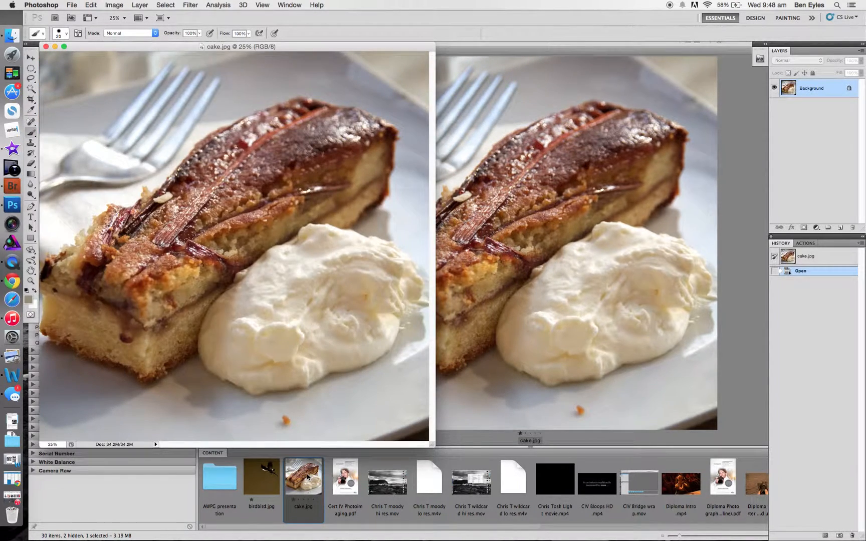
pyautogui.press('f')
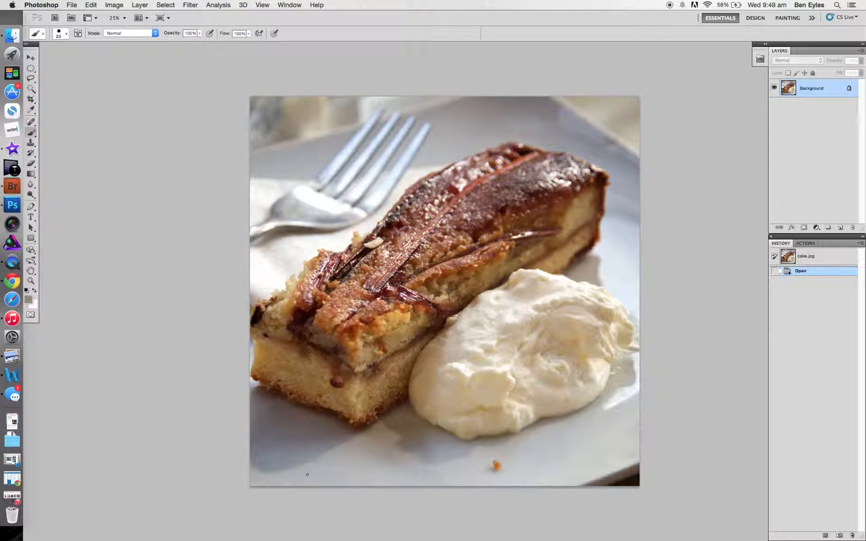
pyautogui.press('f')
pyautogui.press('f')
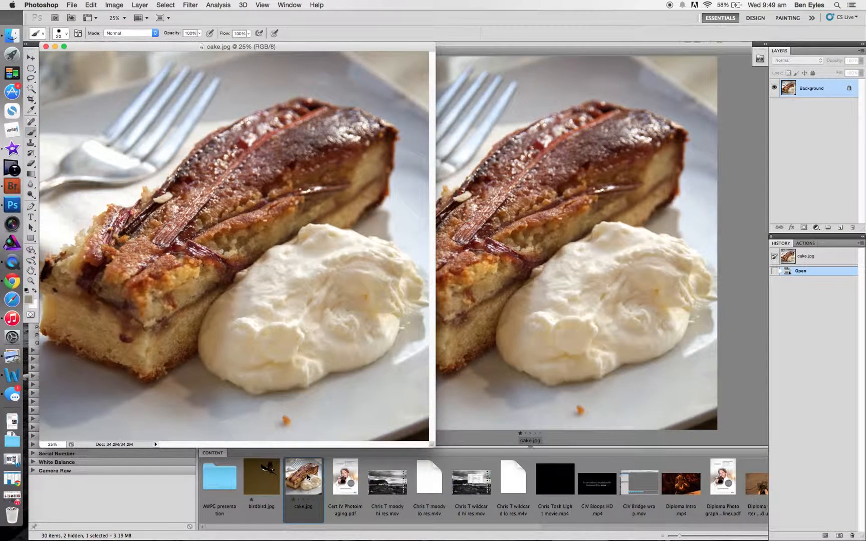
pyautogui.press('f')
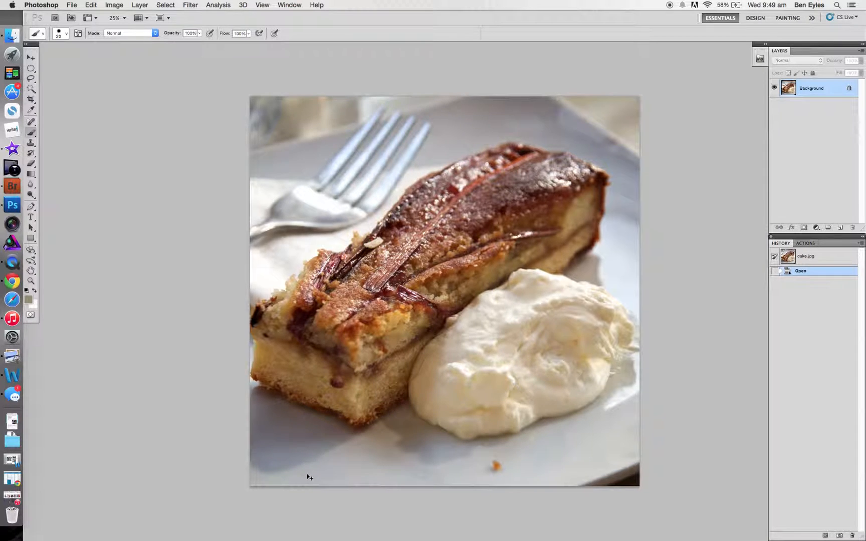
# Examine the cake photo at several zoom levels, ending with the whole image in view at 30.9%
pyautogui.scroll(2, 307, 474)
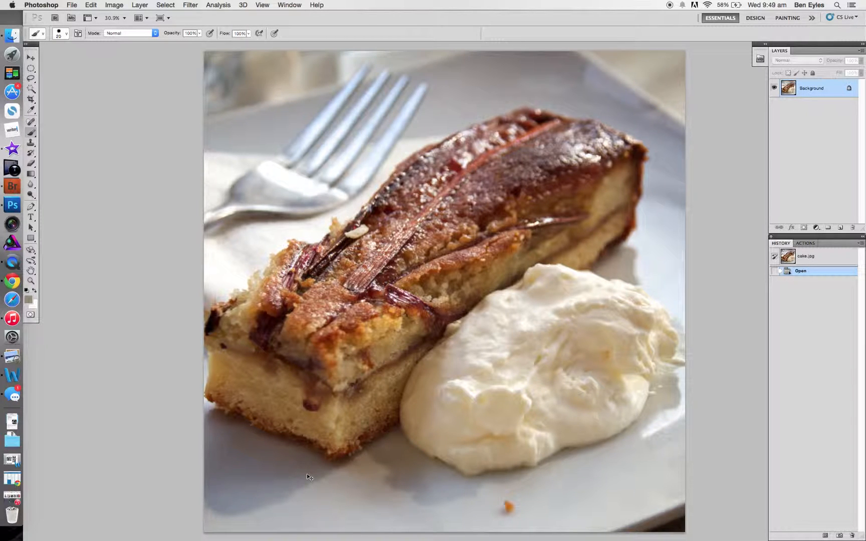
pyautogui.press('super+equal')
pyautogui.press('super+equal')
pyautogui.press('super+minus')
pyautogui.press('super+minus')
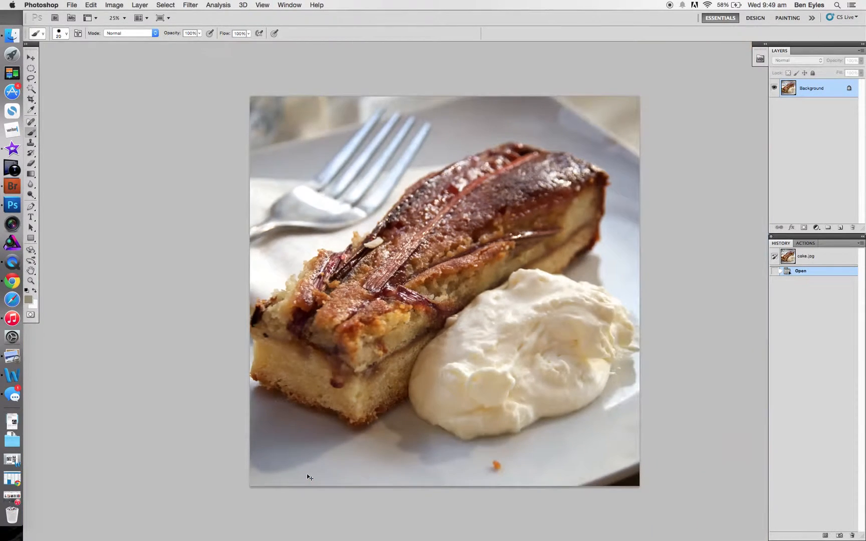
pyautogui.press('super+minus')
pyautogui.press('super+equal')
pyautogui.press('super+equal')
pyautogui.press('super+equal')
pyautogui.press('super+equal')
pyautogui.press('super+minus')
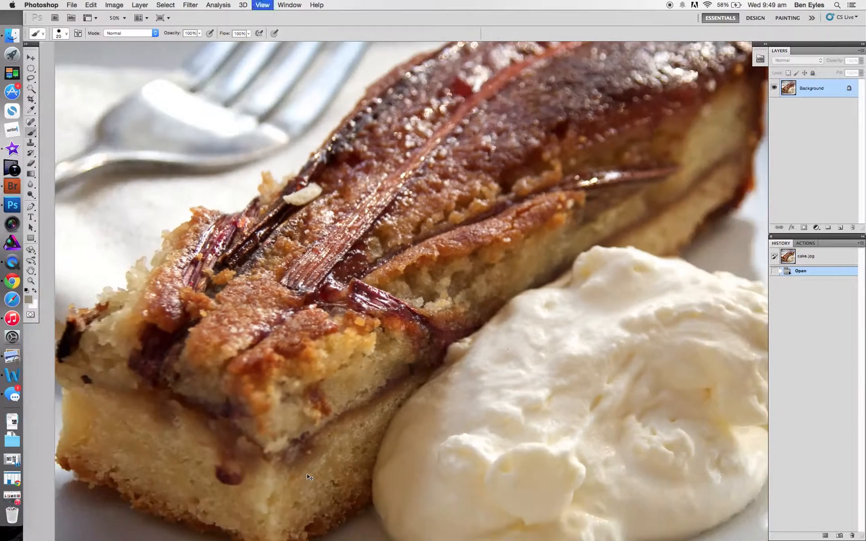
pyautogui.press('super+minus')
pyautogui.press('super+minus')
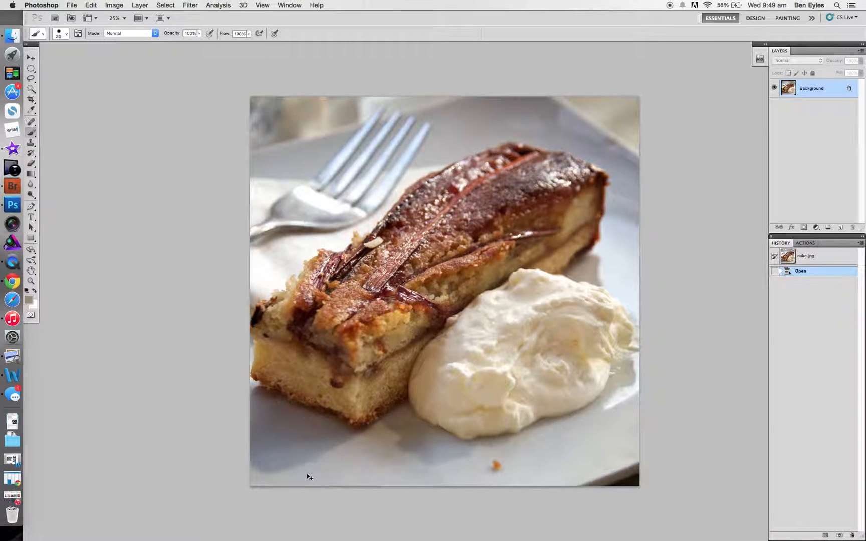
pyautogui.press('super+equal')
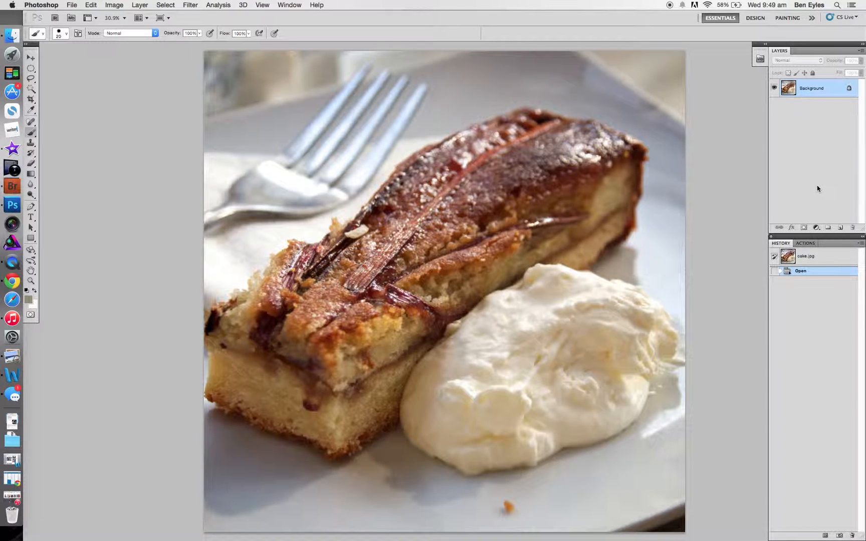
# Duplicate the Background layer within cake.jpg and name the copy blackwhite
pyautogui.click(299, 5)
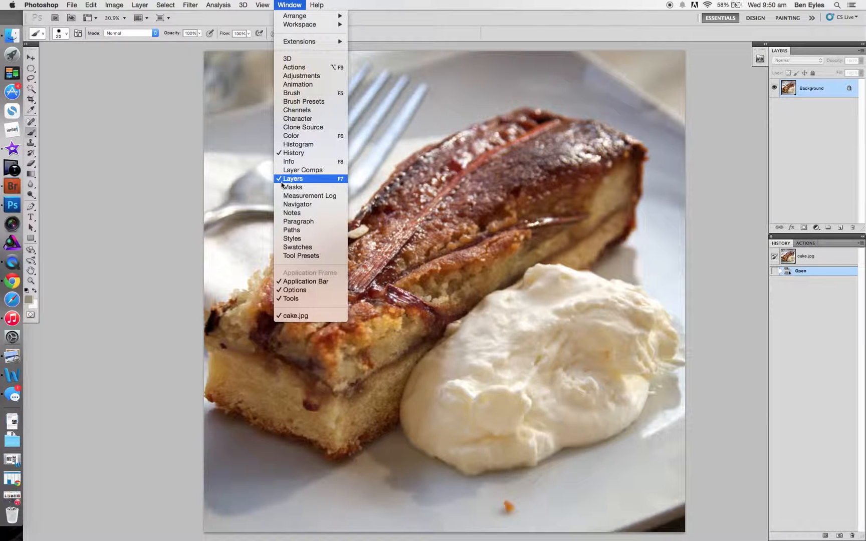
pyautogui.click(137, 237)
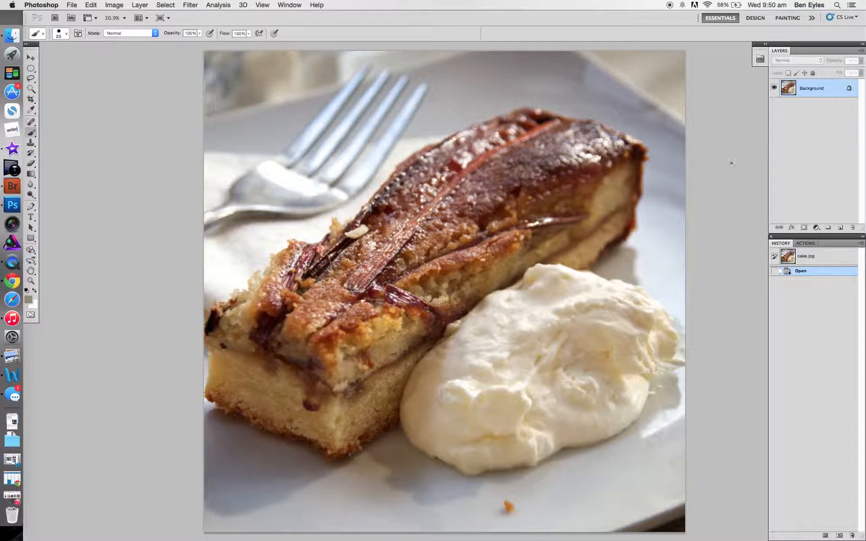
pyautogui.rightClick(831, 92)
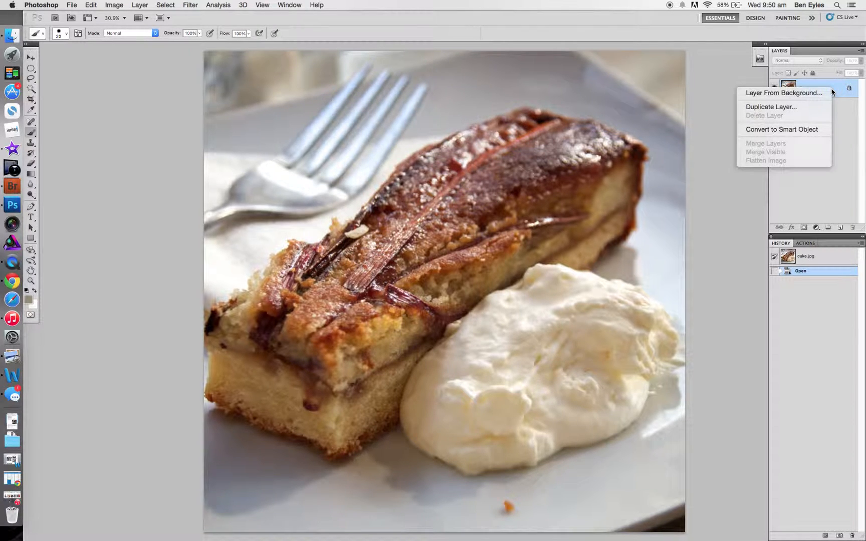
pyautogui.click(798, 106)
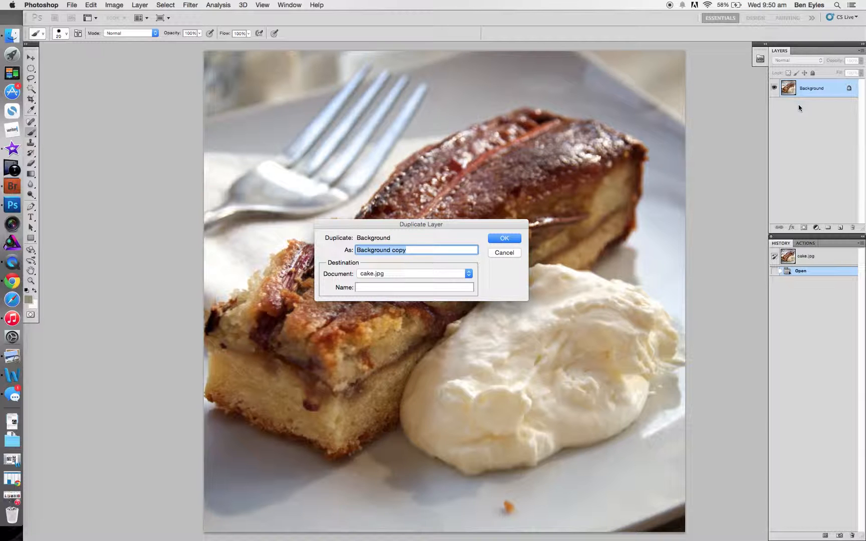
pyautogui.write('blackwhite')
pyautogui.click(514, 238)
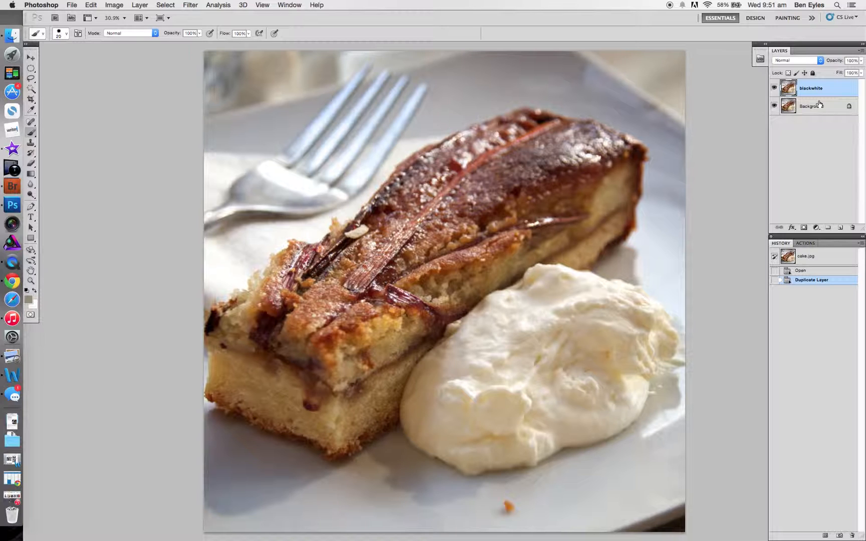
# Compare the blackwhite and Background layers by toggling their visibility, leaving both layers shown
pyautogui.click(774, 88)
pyautogui.click(774, 89)
pyautogui.click(774, 89)
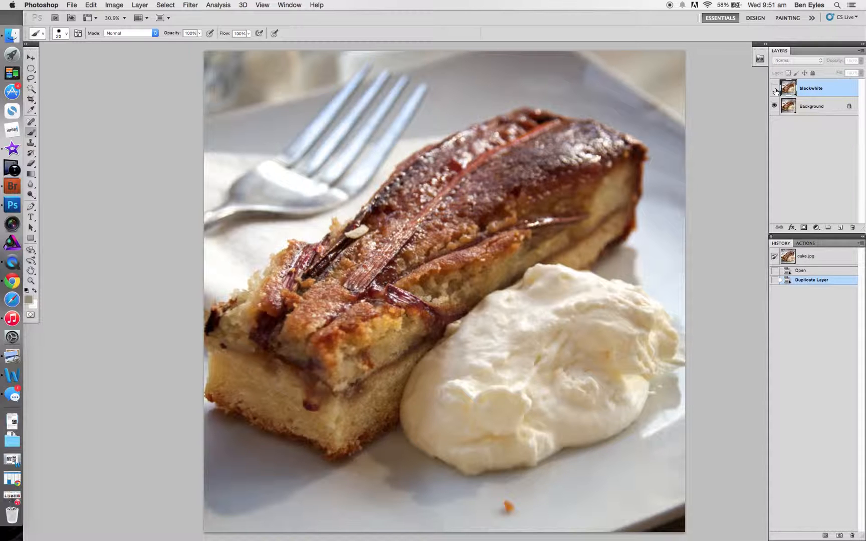
pyautogui.click(774, 88)
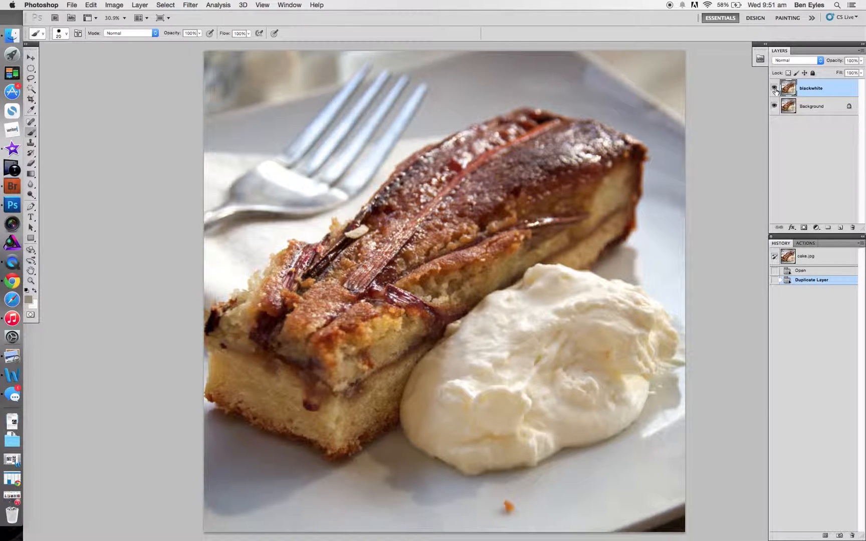
pyautogui.click(774, 89)
pyautogui.click(774, 107)
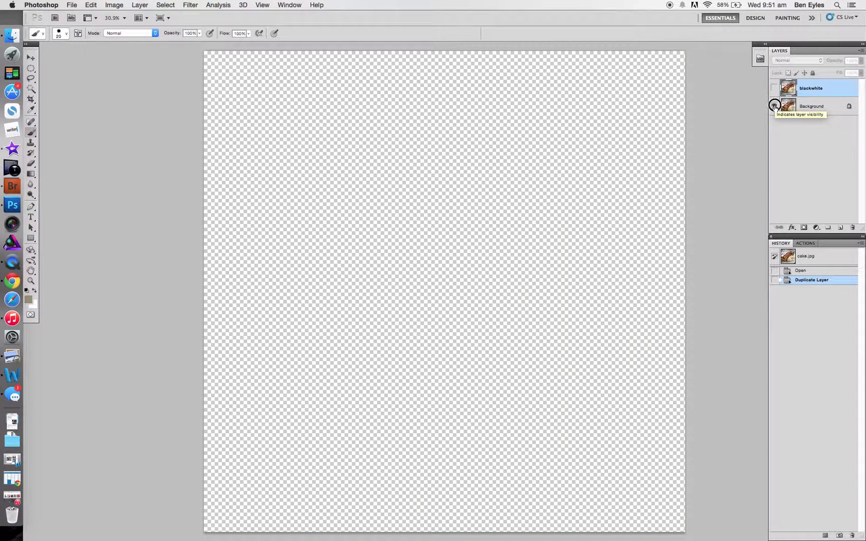
pyautogui.click(774, 106)
pyautogui.click(774, 88)
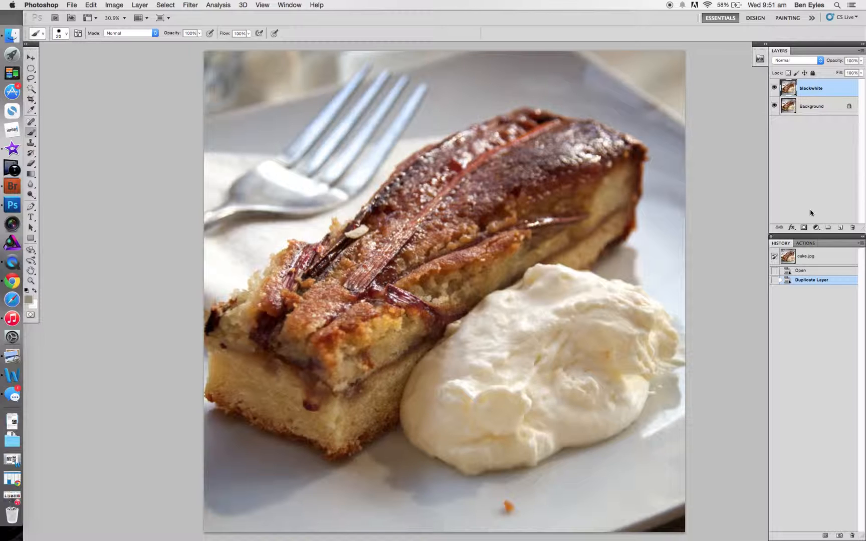
# Add a Black & White adjustment layer above blackwhite, with Greens at -87, Cyans at 146 and Blues at -85
pyautogui.click(817, 228)
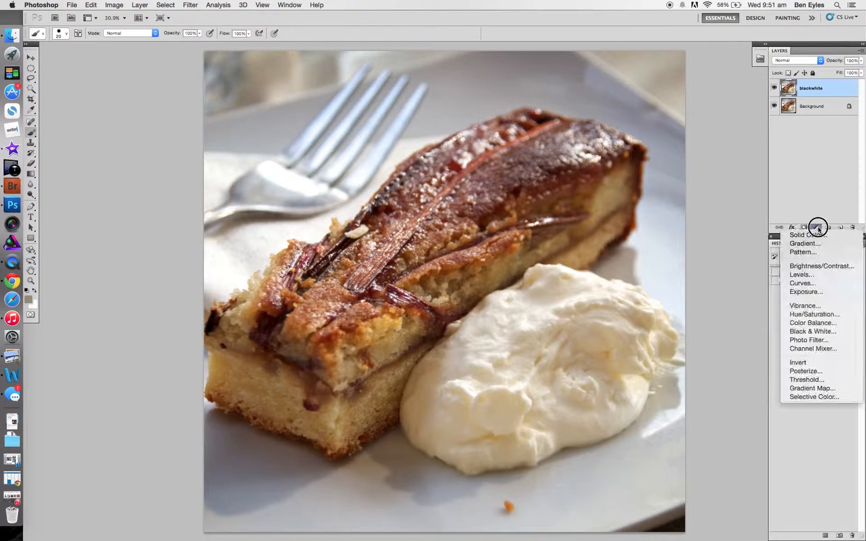
pyautogui.click(817, 229)
pyautogui.click(817, 228)
pyautogui.click(815, 332)
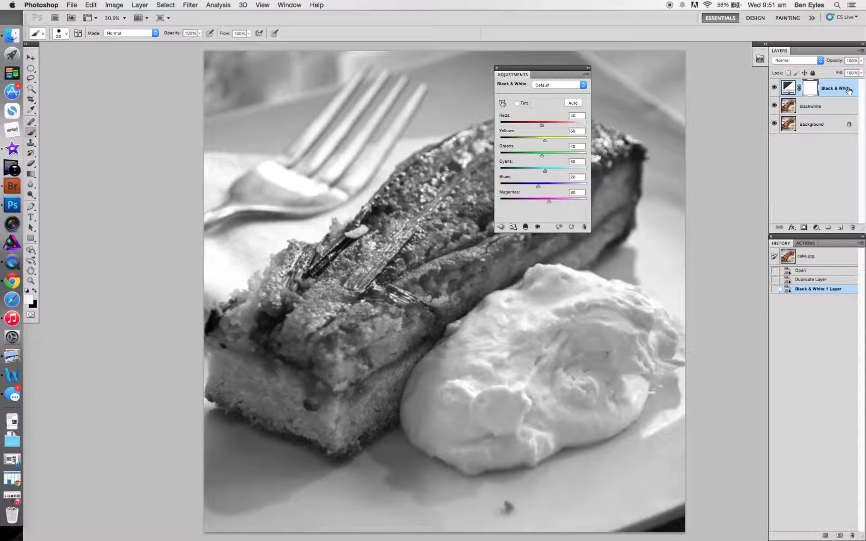
pyautogui.click(542, 157)
pyautogui.moveTo(541, 158); pyautogui.dragTo(520, 186)
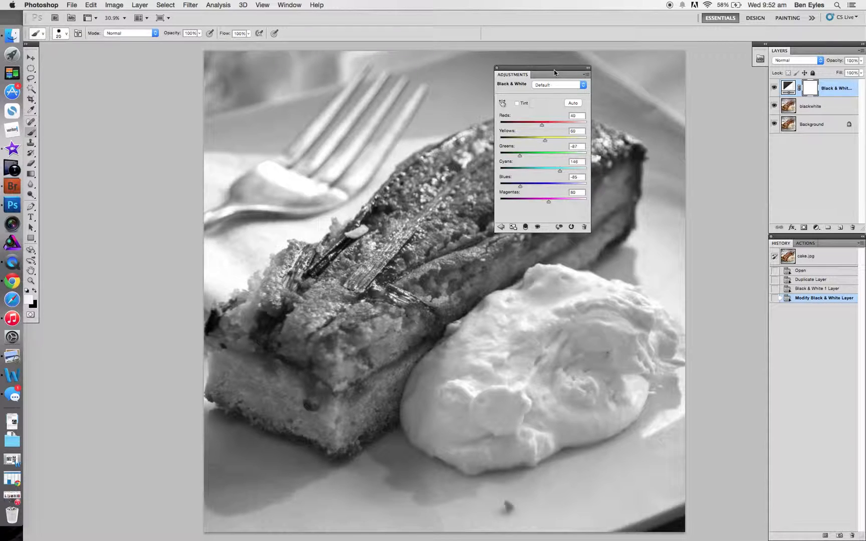
# Move the Black & White adjustment settings off the photo, deselect the layers and close the settings
pyautogui.moveTo(559, 70); pyautogui.dragTo(635, 75)
pyautogui.doubleClick(634, 75)
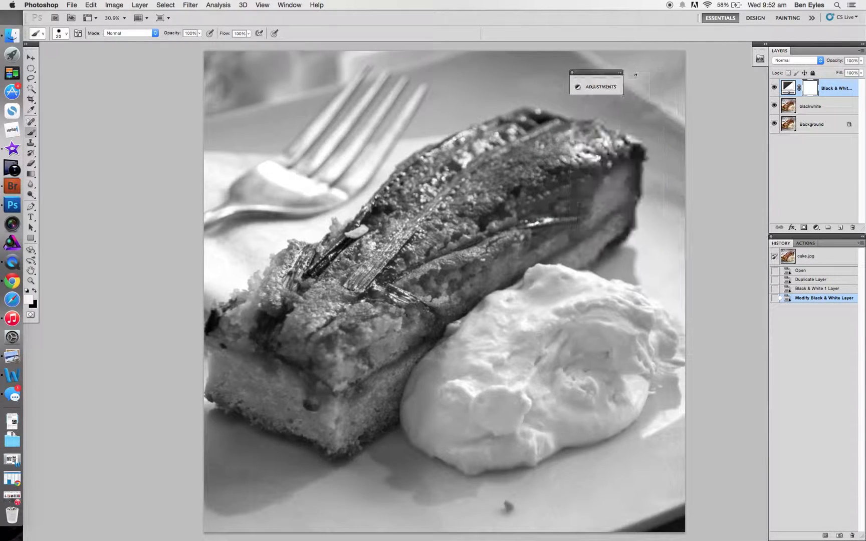
pyautogui.click(619, 72)
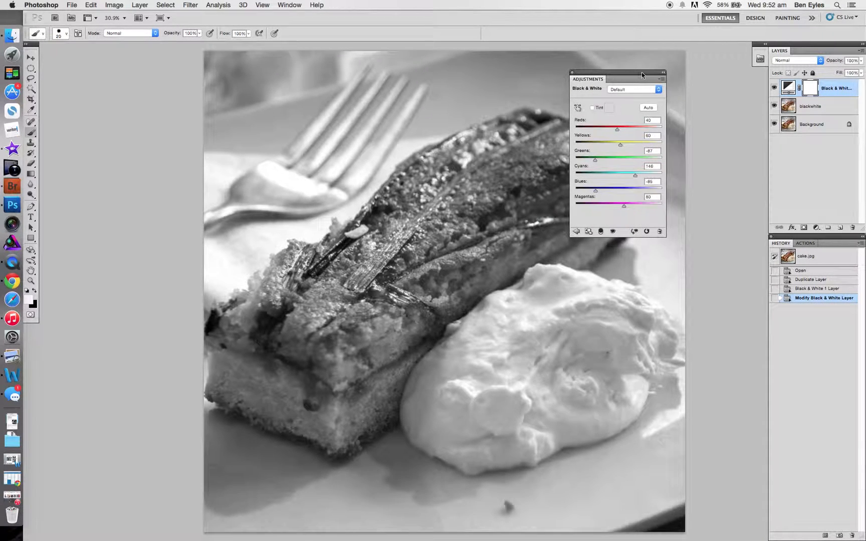
pyautogui.moveTo(648, 73); pyautogui.dragTo(778, 87)
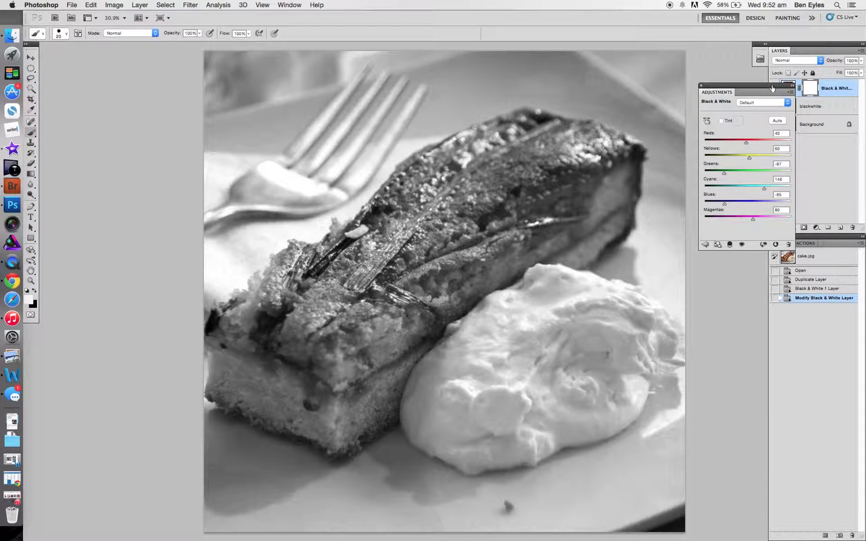
pyautogui.click(834, 159)
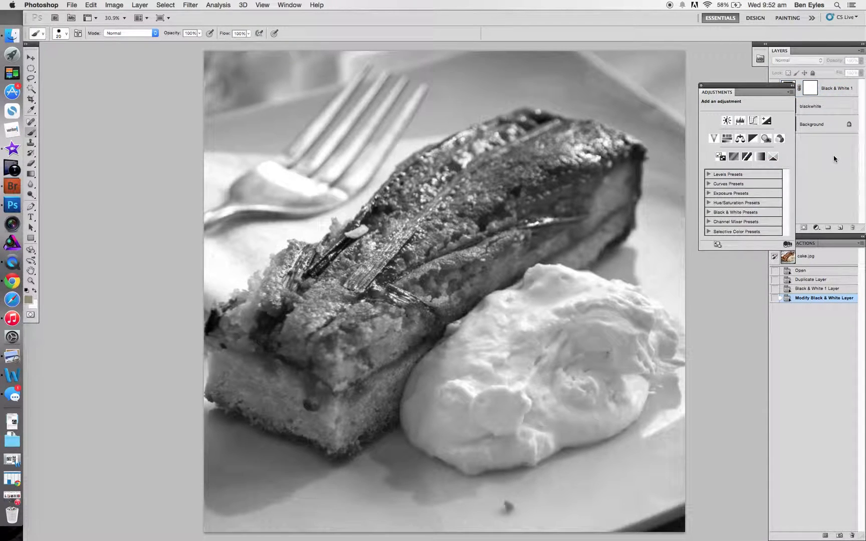
pyautogui.click(701, 86)
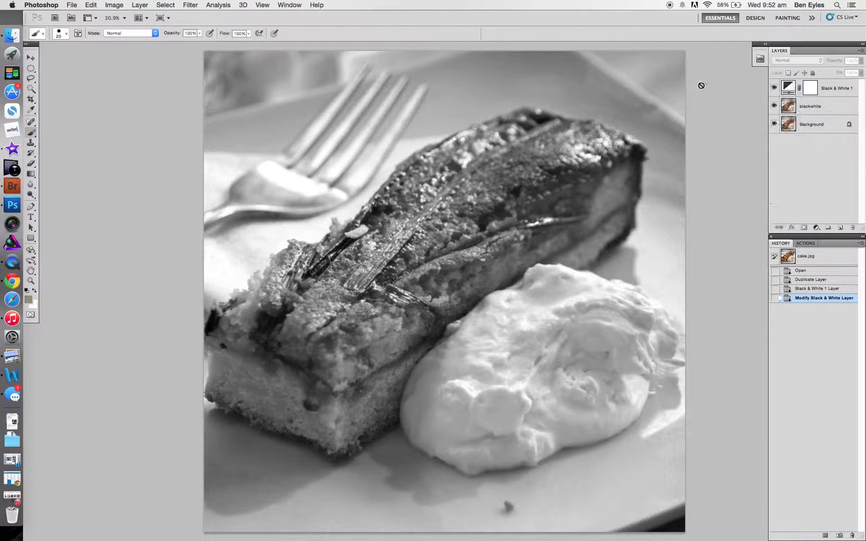
# Check how the Black & White adjustment affects the layers below by toggling blackwhite and Background, leaving both shown
pyautogui.click(820, 105)
pyautogui.click(818, 86)
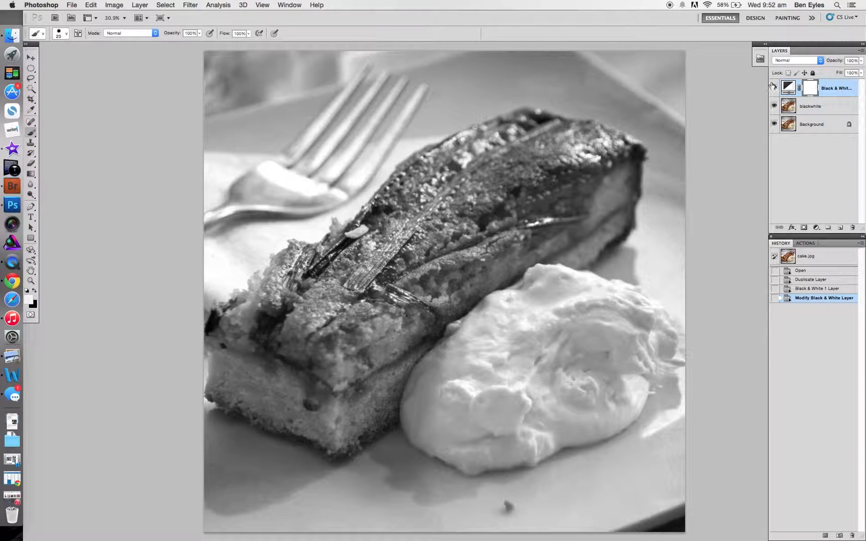
pyautogui.click(812, 110)
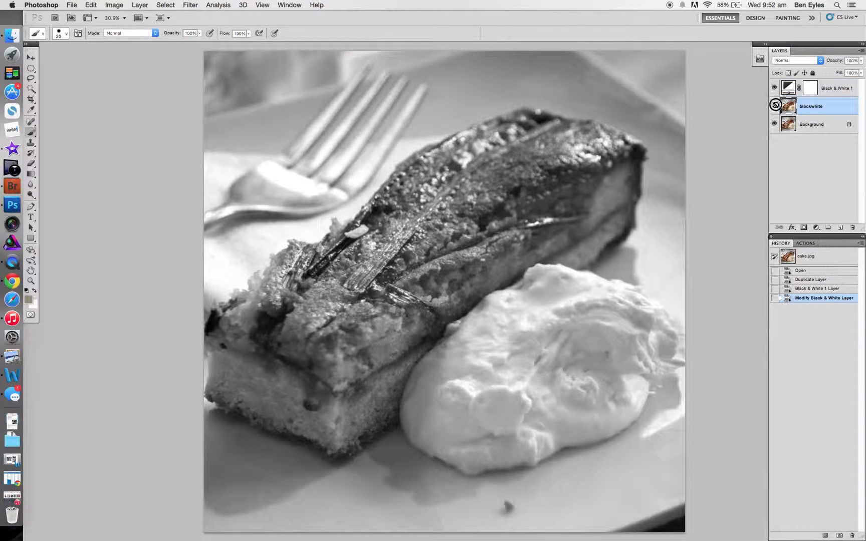
pyautogui.click(774, 106)
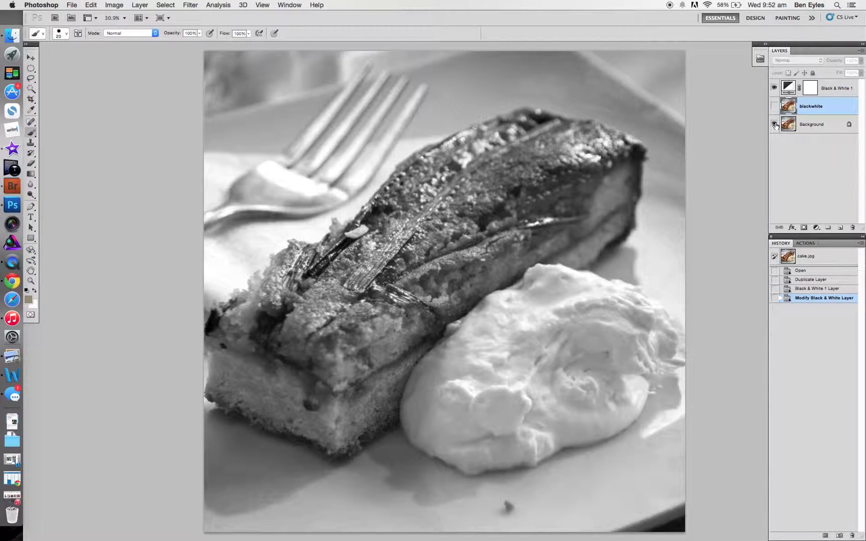
pyautogui.click(775, 125)
pyautogui.click(775, 124)
pyautogui.click(775, 124)
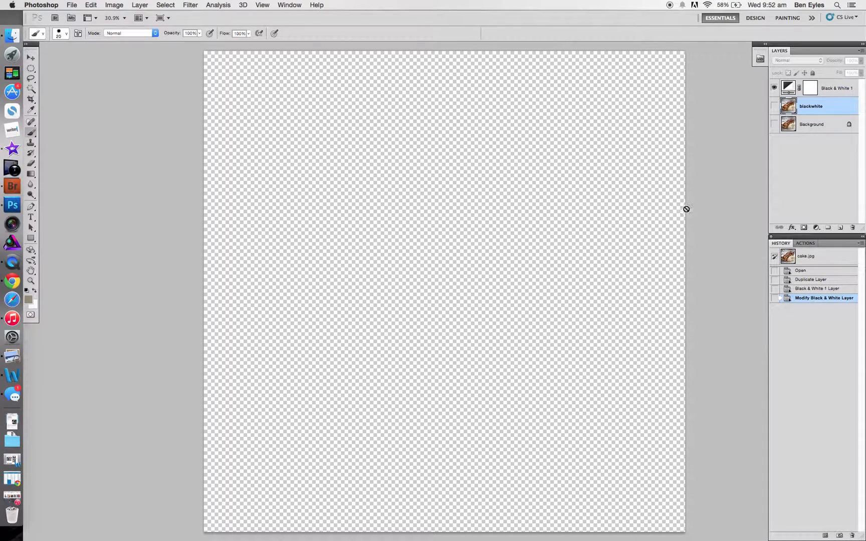
pyautogui.click(774, 106)
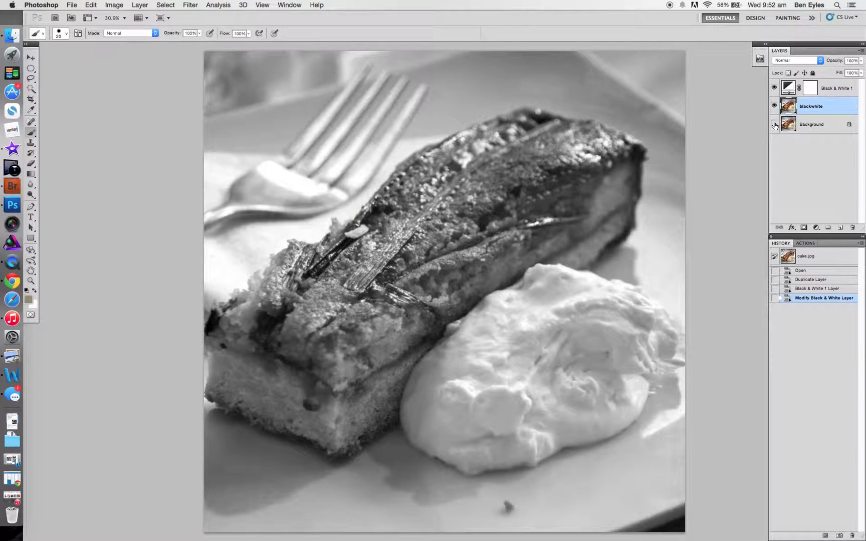
pyautogui.click(774, 124)
# Target the Black & White adjustment layer's mask and set the foreground colour to pure black
pyautogui.click(810, 89)
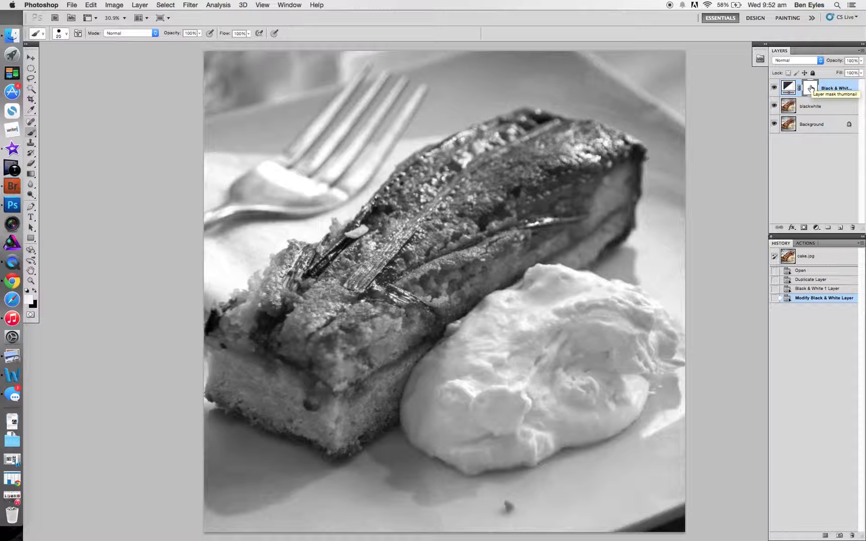
pyautogui.click(811, 88)
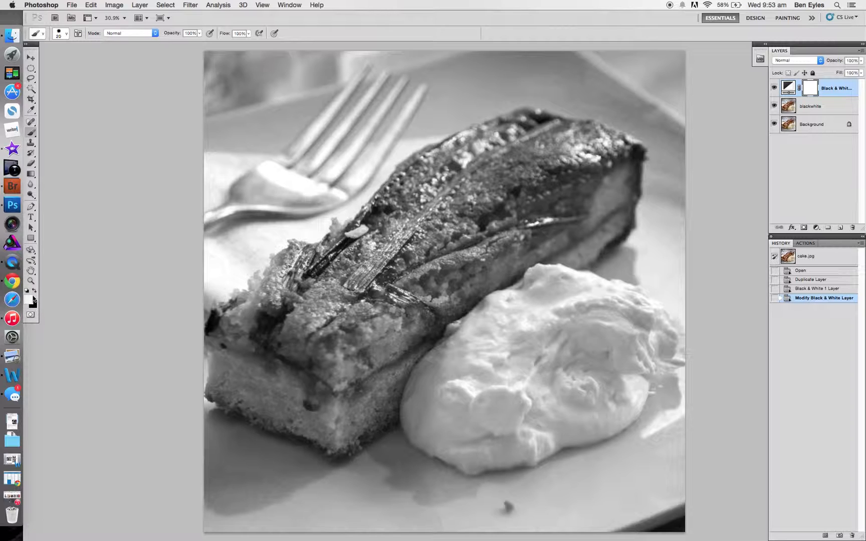
pyautogui.click(35, 291)
pyautogui.click(29, 299)
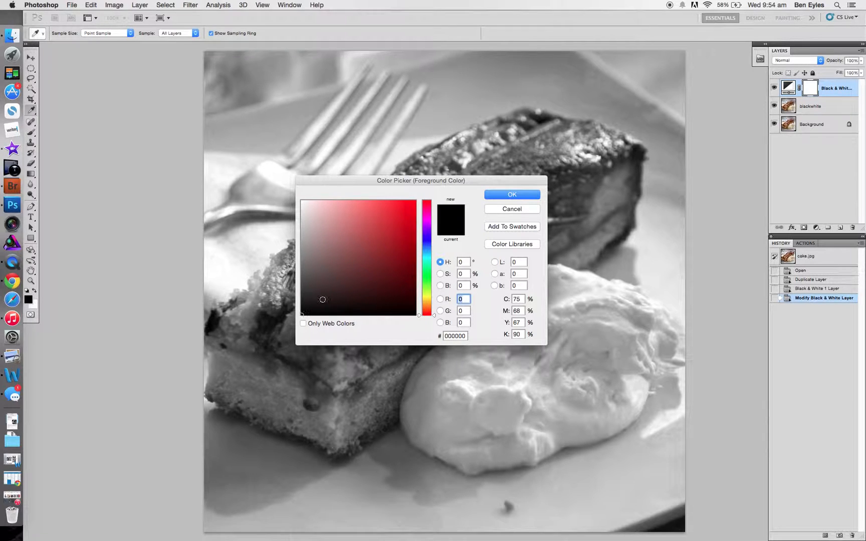
pyautogui.click(526, 194)
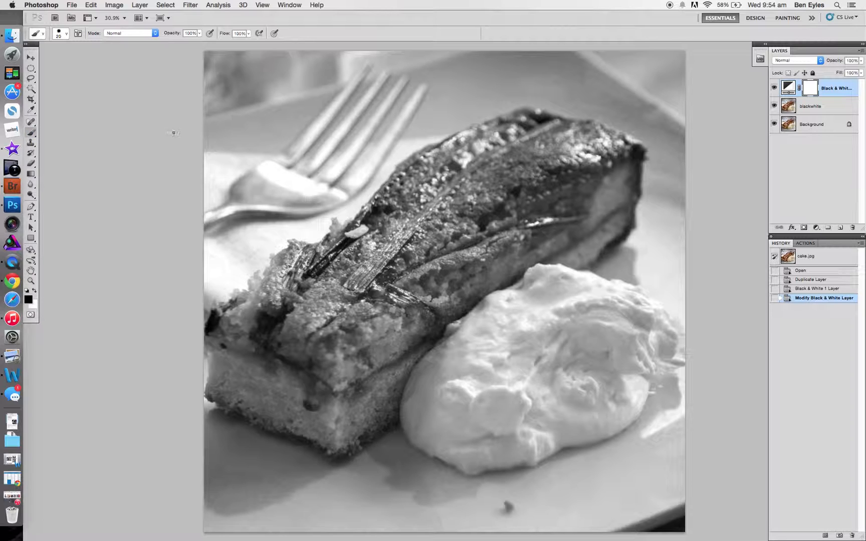
# Paint black on the mask over the cake's main body and front with a 125 px, then 300 px brush to restore its colour
pyautogui.click(59, 35)
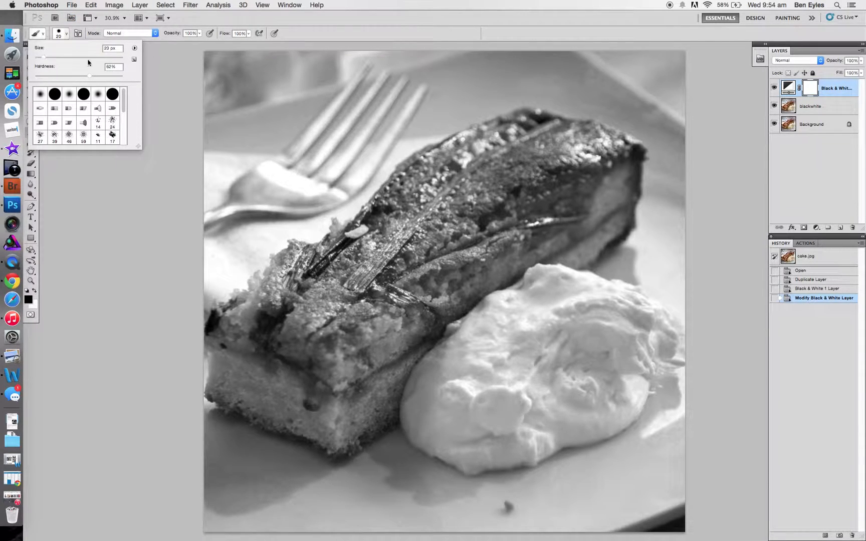
pyautogui.click(134, 208)
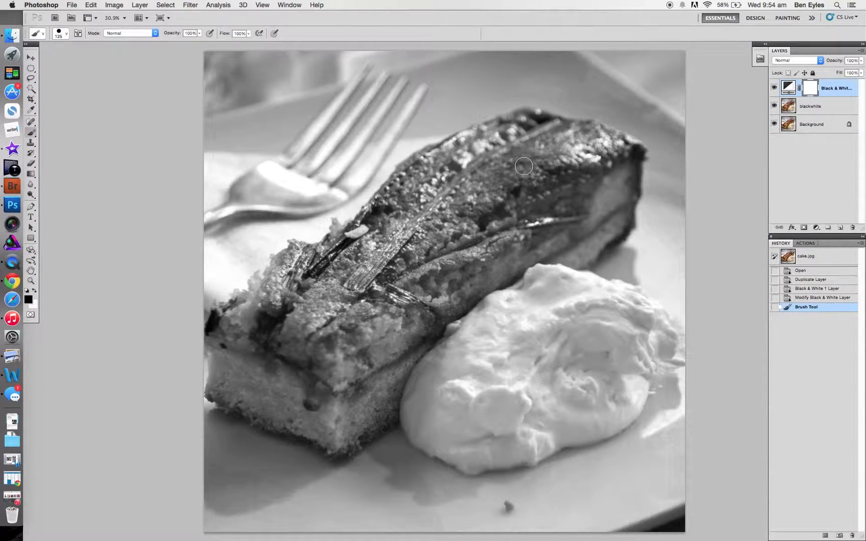
pyautogui.moveTo(523, 166)
pyautogui.mouseDown()
pyautogui.moveTo(445, 251)
pyautogui.moveTo(515, 199)
pyautogui.moveTo(450, 266)
pyautogui.moveTo(545, 195)
pyautogui.moveTo(458, 265)
pyautogui.moveTo(512, 179)
pyautogui.moveTo(558, 156)
pyautogui.moveTo(525, 196)
pyautogui.moveTo(594, 150)
pyautogui.moveTo(527, 213)
pyautogui.moveTo(606, 172)
pyautogui.moveTo(508, 262)
pyautogui.moveTo(551, 213)
pyautogui.moveTo(485, 260)
pyautogui.moveTo(560, 214)
pyautogui.moveTo(512, 255)
pyautogui.moveTo(553, 224)
pyautogui.moveTo(588, 211)
pyautogui.moveTo(546, 244)
pyautogui.moveTo(603, 199)
pyautogui.moveTo(603, 190)
pyautogui.moveTo(578, 200)
pyautogui.moveTo(597, 187)
pyautogui.mouseUp()
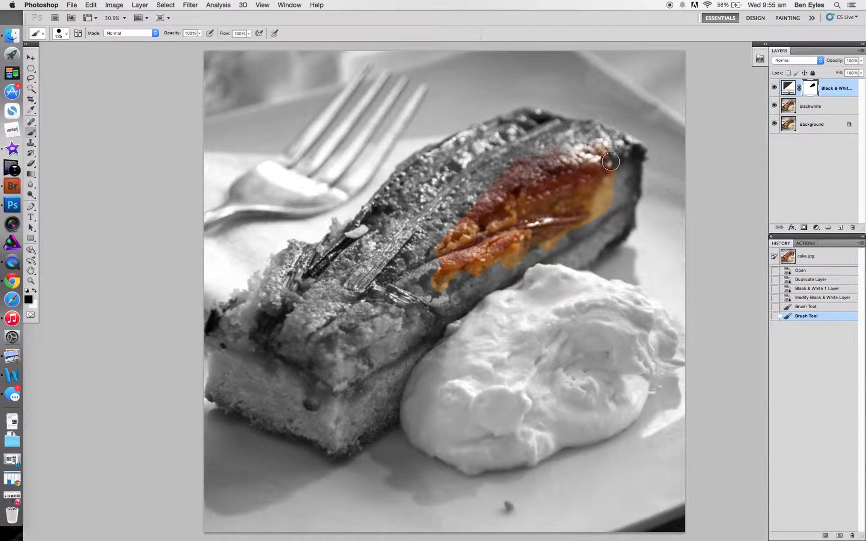
pyautogui.moveTo(610, 161)
pyautogui.mouseDown()
pyautogui.moveTo(617, 205)
pyautogui.moveTo(621, 157)
pyautogui.moveTo(607, 140)
pyautogui.moveTo(516, 119)
pyautogui.moveTo(467, 161)
pyautogui.moveTo(466, 176)
pyautogui.moveTo(561, 118)
pyautogui.moveTo(467, 213)
pyautogui.moveTo(551, 143)
pyautogui.moveTo(447, 249)
pyautogui.moveTo(478, 229)
pyautogui.moveTo(490, 256)
pyautogui.moveTo(432, 279)
pyautogui.moveTo(403, 306)
pyautogui.moveTo(371, 369)
pyautogui.moveTo(366, 408)
pyautogui.moveTo(346, 413)
pyautogui.moveTo(343, 429)
pyautogui.moveTo(231, 382)
pyautogui.moveTo(230, 339)
pyautogui.moveTo(265, 340)
pyautogui.moveTo(315, 380)
pyautogui.moveTo(366, 316)
pyautogui.moveTo(323, 396)
pyautogui.moveTo(290, 360)
pyautogui.moveTo(385, 291)
pyautogui.mouseUp()
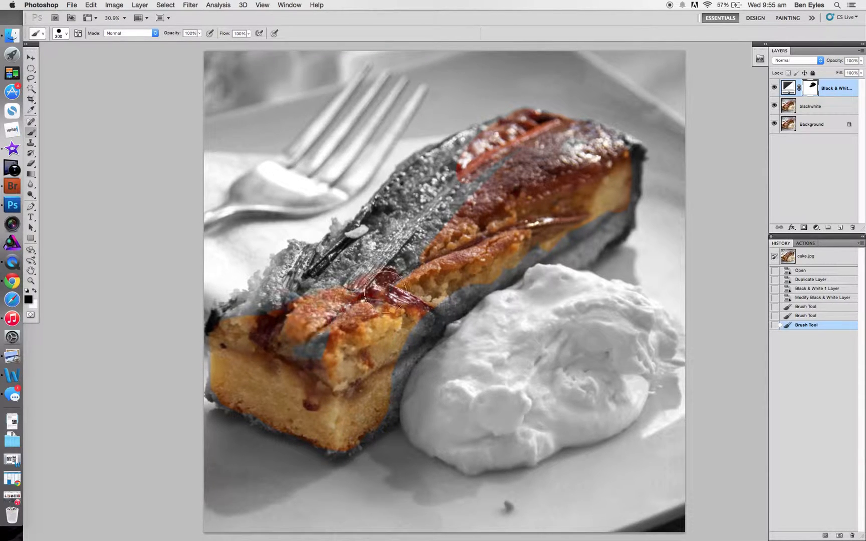
pyautogui.moveTo(344, 331)
pyautogui.mouseDown()
pyautogui.moveTo(376, 356)
pyautogui.moveTo(566, 173)
pyautogui.moveTo(546, 228)
pyautogui.moveTo(577, 211)
pyautogui.moveTo(568, 232)
pyautogui.moveTo(583, 231)
pyautogui.moveTo(474, 268)
pyautogui.mouseUp()
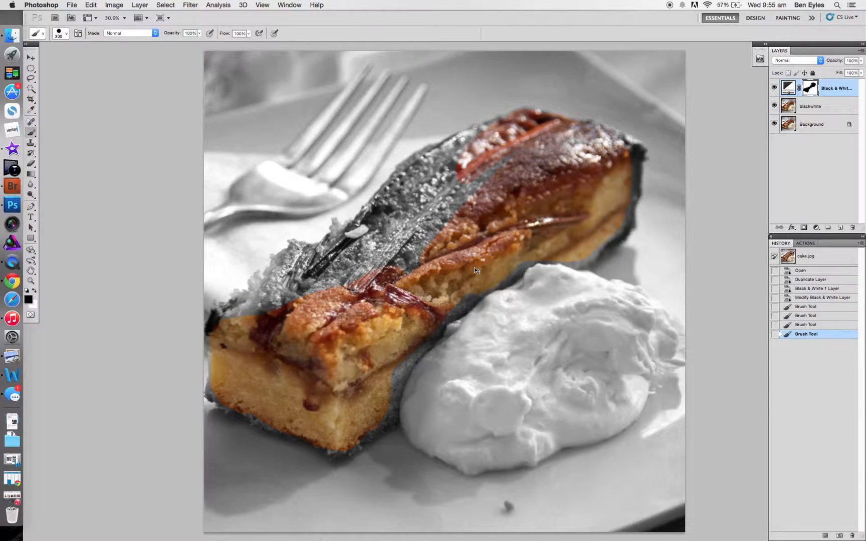
# Extend the black mask painting across the grey top of the cake on the fork side, using the 300 px brush
pyautogui.press('super+plus')
pyautogui.press('super+plus')
pyautogui.press('super+plus')
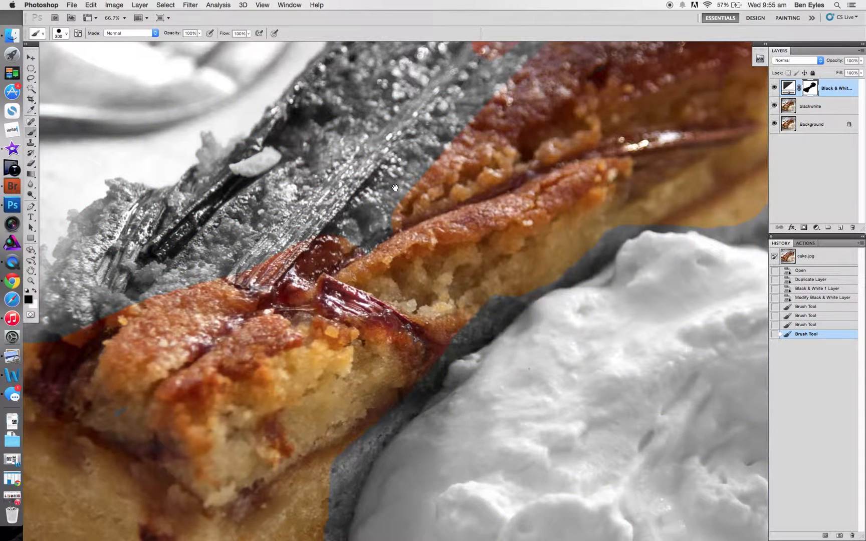
pyautogui.moveTo(314, 131); pyautogui.dragTo(387, 364)
pyautogui.moveTo(561, 241)
pyautogui.mouseDown()
pyautogui.moveTo(473, 272)
pyautogui.moveTo(390, 359)
pyautogui.moveTo(336, 449)
pyautogui.moveTo(301, 484)
pyautogui.moveTo(299, 508)
pyautogui.moveTo(475, 406)
pyautogui.moveTo(521, 360)
pyautogui.moveTo(430, 435)
pyautogui.moveTo(577, 289)
pyautogui.moveTo(688, 211)
pyautogui.moveTo(670, 213)
pyautogui.moveTo(619, 293)
pyautogui.moveTo(576, 283)
pyautogui.mouseUp()
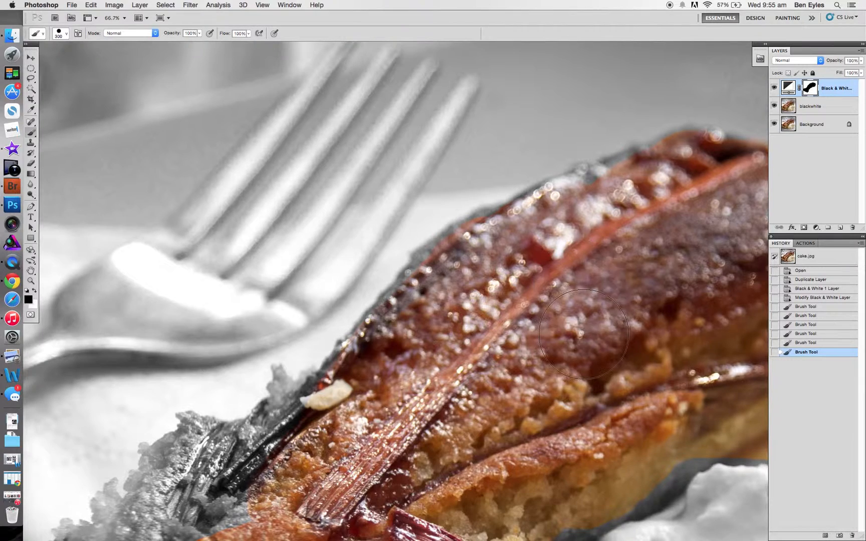
pyautogui.hscroll(5, 501, 290)
pyautogui.scroll(-2, 501, 290)
pyautogui.moveTo(458, 293)
pyautogui.mouseDown()
pyautogui.moveTo(637, 237)
pyautogui.moveTo(710, 166)
pyautogui.moveTo(681, 161)
pyautogui.mouseUp()
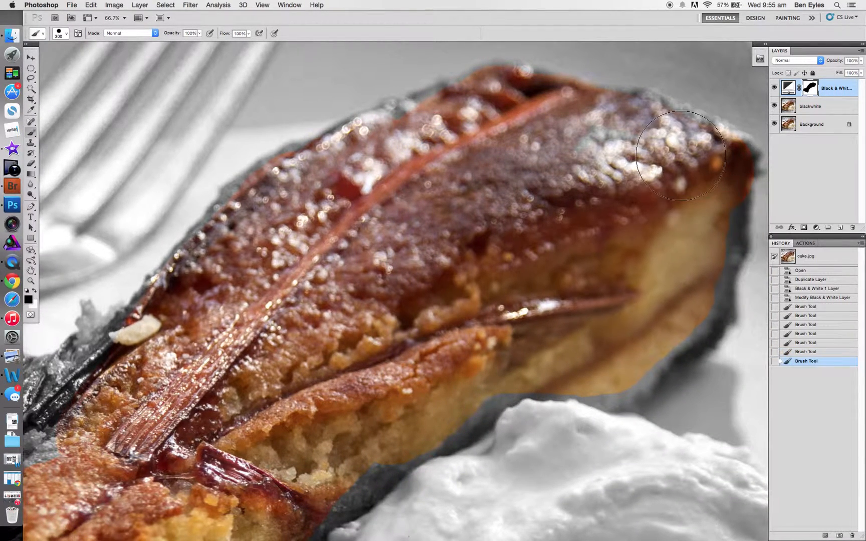
# Reduce the brush to 150 px and paint black along the cake's far corner, end face and lower edge above the cream
pyautogui.press('[')
pyautogui.press('[')
pyautogui.press('[')
pyautogui.press('[')
pyautogui.moveTo(709, 130); pyautogui.dragTo(633, 117)
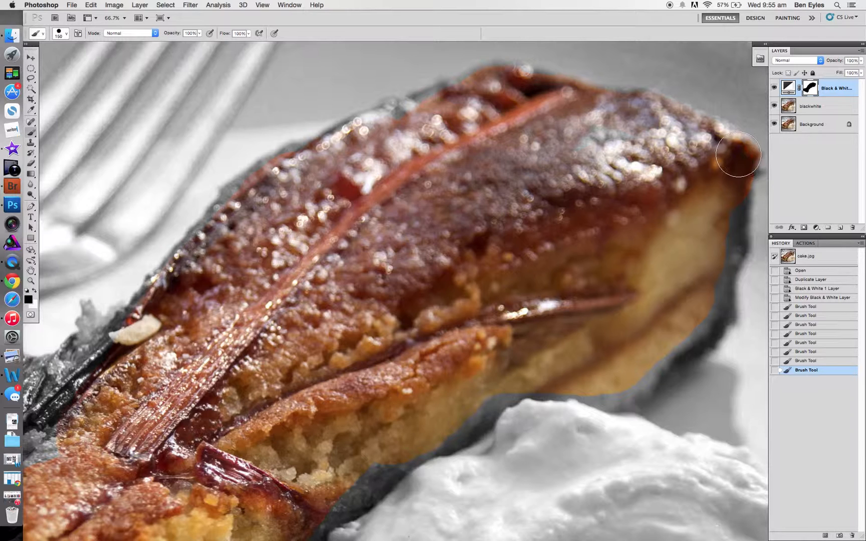
pyautogui.moveTo(738, 154)
pyautogui.mouseDown()
pyautogui.moveTo(697, 150)
pyautogui.moveTo(704, 140)
pyautogui.mouseUp()
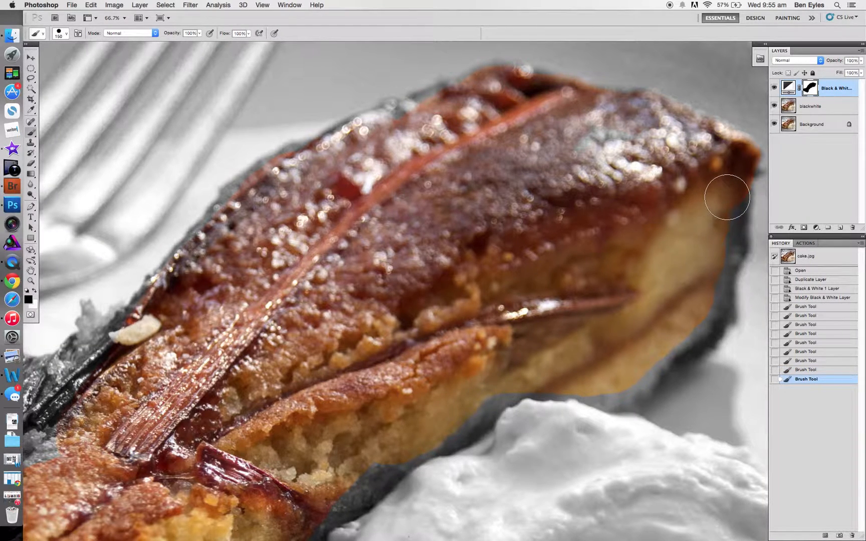
pyautogui.moveTo(726, 197)
pyautogui.mouseDown()
pyautogui.moveTo(697, 333)
pyautogui.moveTo(616, 386)
pyautogui.moveTo(532, 374)
pyautogui.moveTo(498, 381)
pyautogui.moveTo(448, 430)
pyautogui.moveTo(402, 442)
pyautogui.moveTo(333, 503)
pyautogui.moveTo(424, 433)
pyautogui.moveTo(474, 415)
pyautogui.mouseUp()
pyautogui.moveTo(742, 291)
pyautogui.mouseDown()
pyautogui.moveTo(716, 304)
pyautogui.moveTo(711, 283)
pyautogui.moveTo(722, 242)
pyautogui.moveTo(723, 248)
pyautogui.mouseUp()
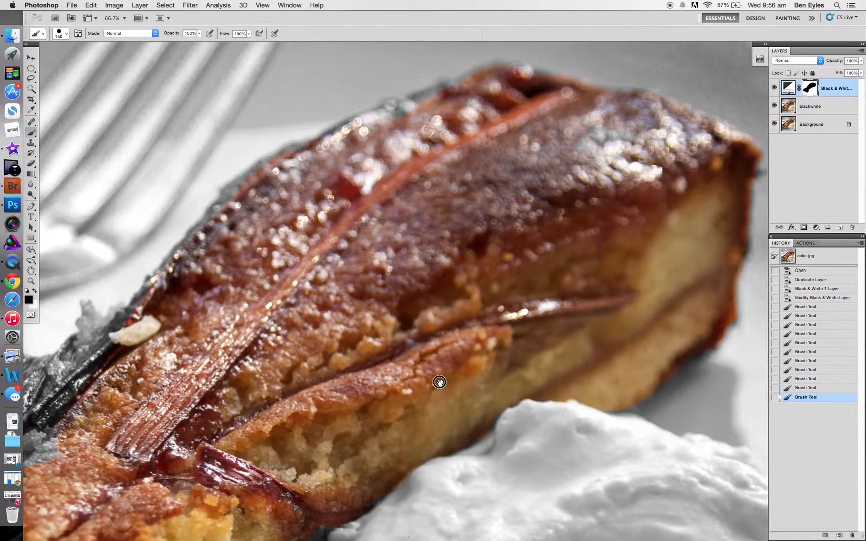
# Paint black on the mask along the cake's edge beside the cream and around its front bottom corner
pyautogui.moveTo(436, 381); pyautogui.dragTo(614, 158)
pyautogui.moveTo(435, 312)
pyautogui.mouseDown()
pyautogui.moveTo(485, 274)
pyautogui.moveTo(478, 303)
pyautogui.moveTo(403, 388)
pyautogui.moveTo(384, 448)
pyautogui.moveTo(427, 361)
pyautogui.moveTo(344, 456)
pyautogui.moveTo(372, 362)
pyautogui.moveTo(427, 372)
pyautogui.moveTo(402, 384)
pyautogui.moveTo(406, 373)
pyautogui.moveTo(408, 401)
pyautogui.moveTo(320, 459)
pyautogui.moveTo(295, 464)
pyautogui.moveTo(234, 428)
pyautogui.moveTo(195, 418)
pyautogui.moveTo(200, 481)
pyautogui.mouseUp()
pyautogui.scroll(-5, 344, 456)
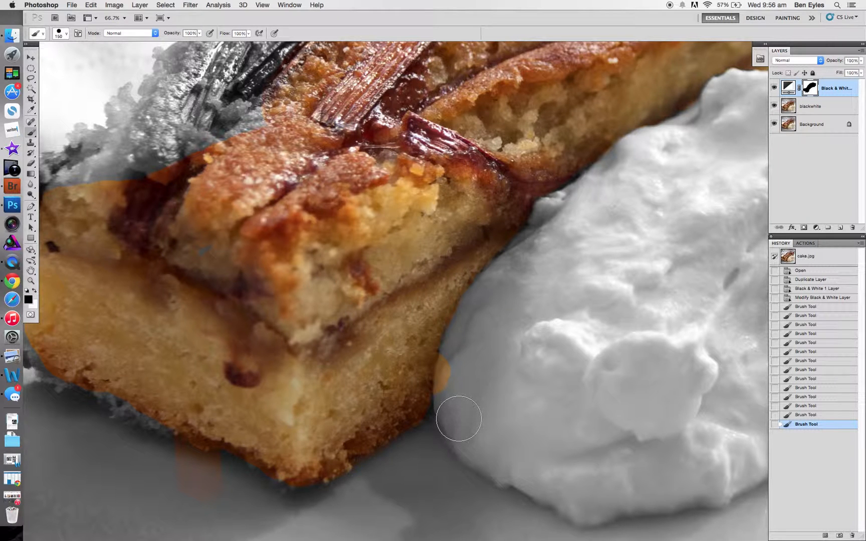
# Paint white on the mask over the colour spills on the plate below the cake and on the cream's edge
pyautogui.press('super+0')
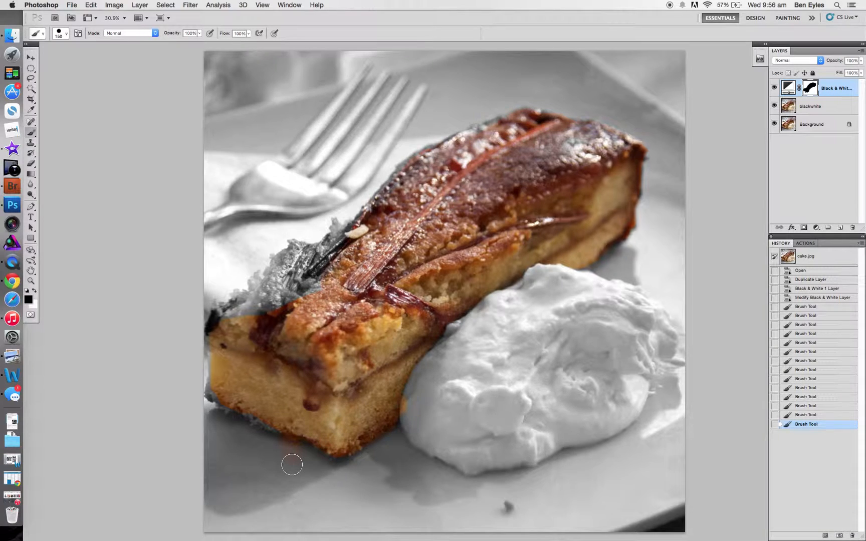
pyautogui.press('super+1')
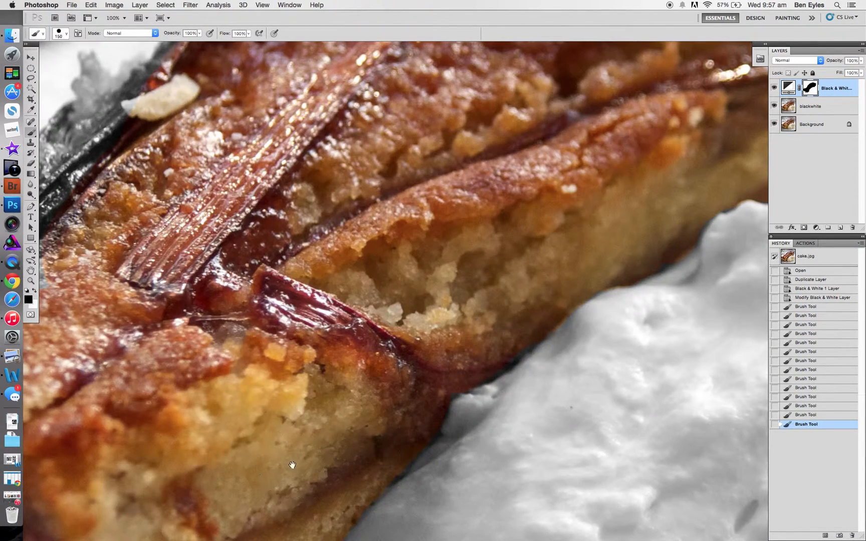
pyautogui.moveTo(292, 445); pyautogui.dragTo(411, 229)
pyautogui.moveTo(334, 361); pyautogui.dragTo(467, 196)
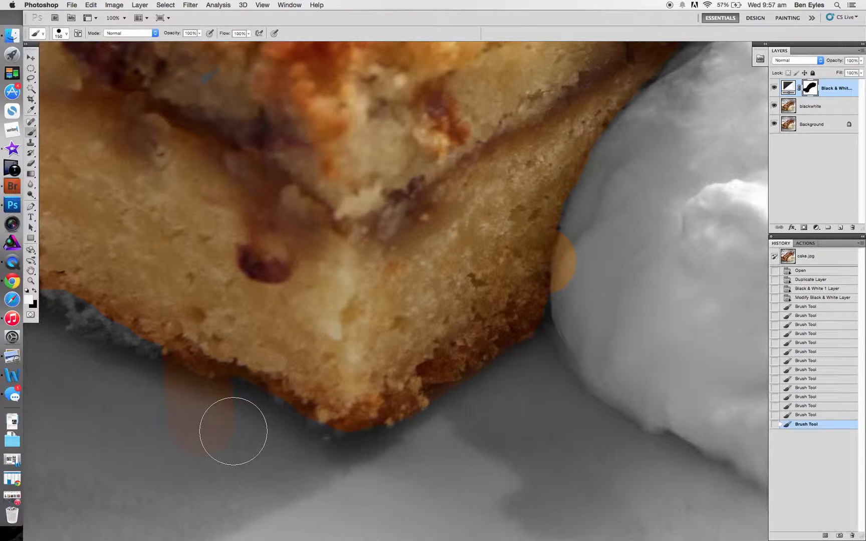
pyautogui.moveTo(233, 431)
pyautogui.mouseDown()
pyautogui.moveTo(174, 412)
pyautogui.moveTo(154, 391)
pyautogui.moveTo(222, 410)
pyautogui.moveTo(159, 391)
pyautogui.mouseUp()
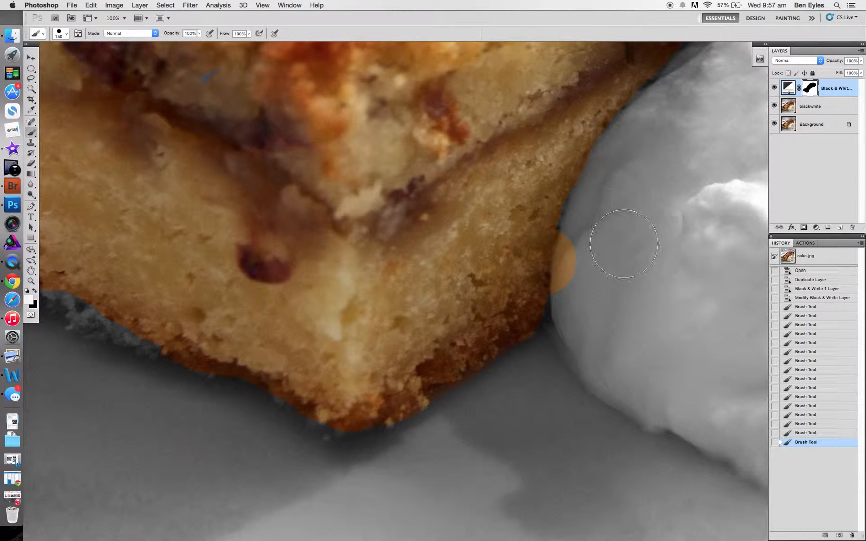
pyautogui.moveTo(584, 250); pyautogui.dragTo(583, 291)
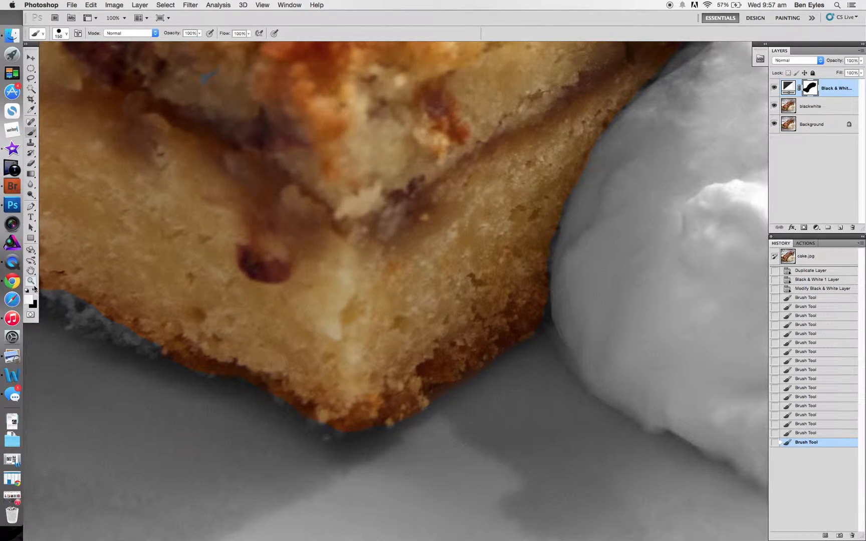
# Return to black and paint the mask along the cake's bottom crust and front left edge
pyautogui.moveTo(35, 290)
pyautogui.mouseDown()
pyautogui.moveTo(93, 308)
pyautogui.moveTo(97, 300)
pyautogui.moveTo(159, 324)
pyautogui.mouseUp()
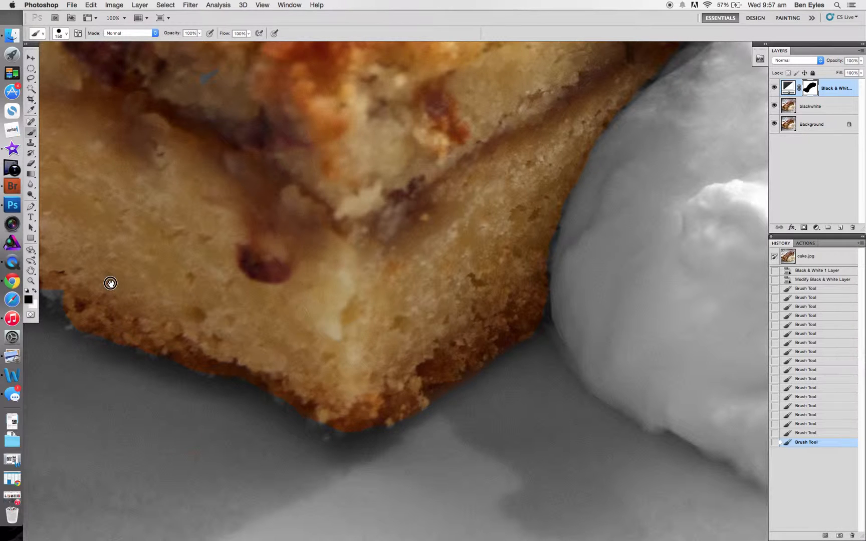
pyautogui.moveTo(110, 284); pyautogui.dragTo(300, 327)
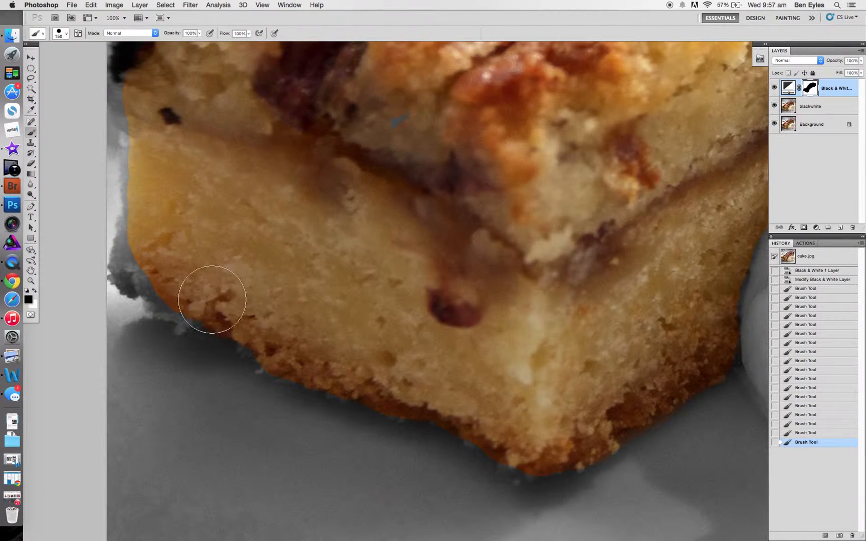
pyautogui.moveTo(183, 288)
pyautogui.mouseDown()
pyautogui.moveTo(168, 261)
pyautogui.moveTo(144, 254)
pyautogui.moveTo(155, 241)
pyautogui.moveTo(146, 235)
pyautogui.mouseUp()
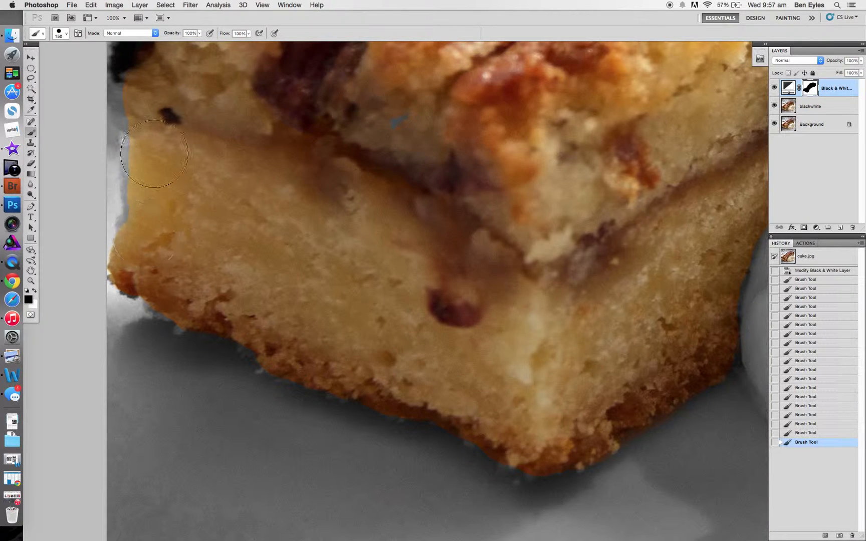
pyautogui.moveTo(153, 154)
pyautogui.mouseDown()
pyautogui.moveTo(145, 146)
pyautogui.moveTo(149, 175)
pyautogui.mouseUp()
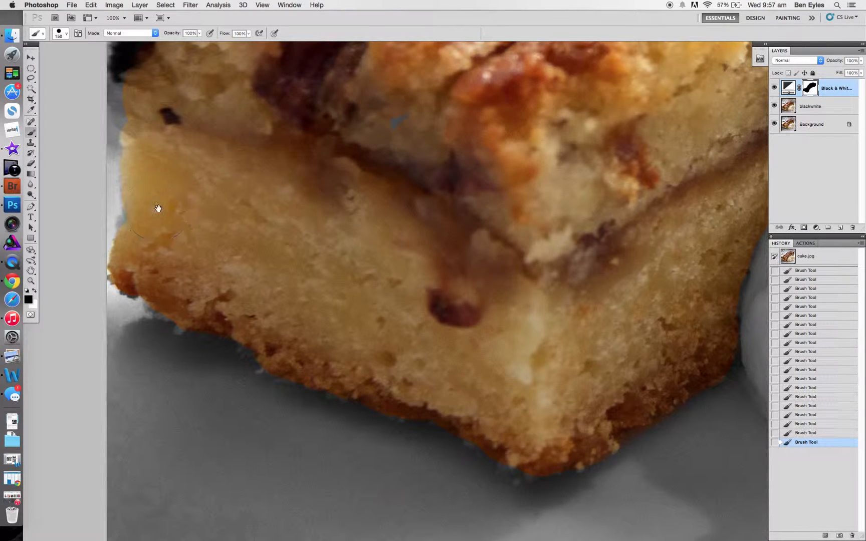
# Paint black on the mask over the grey rhubarb and crumb area at the cake's front left top with the 150 px brush
pyautogui.moveTo(292, 95); pyautogui.dragTo(290, 228)
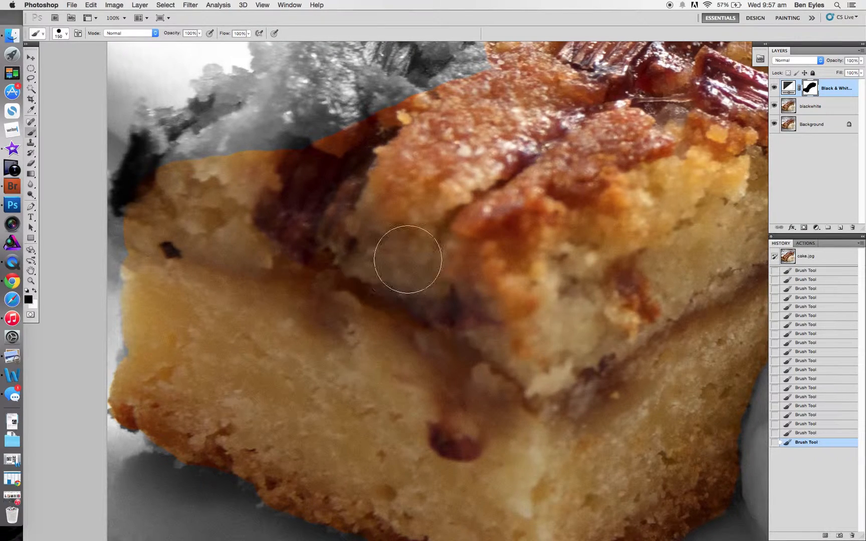
pyautogui.moveTo(410, 199); pyautogui.dragTo(337, 445)
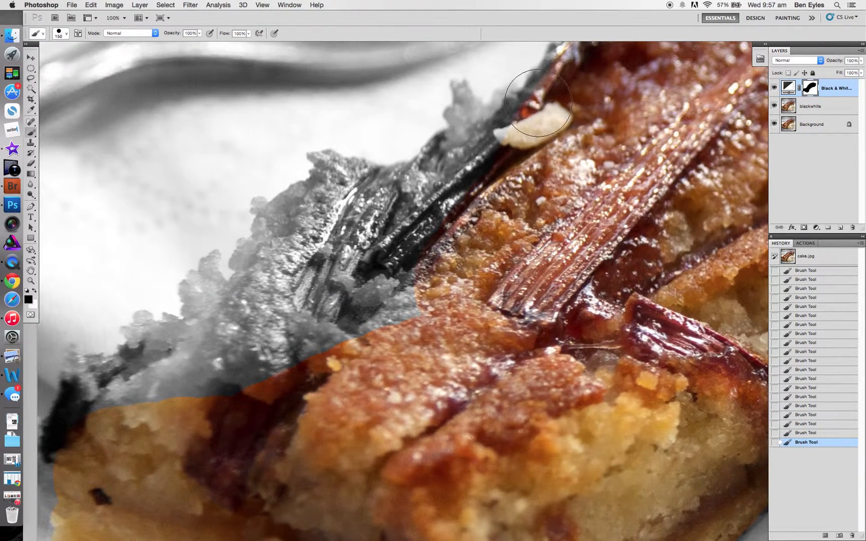
pyautogui.moveTo(440, 227)
pyautogui.mouseDown()
pyautogui.moveTo(381, 288)
pyautogui.moveTo(313, 295)
pyautogui.moveTo(351, 241)
pyautogui.moveTo(208, 396)
pyautogui.moveTo(170, 395)
pyautogui.mouseUp()
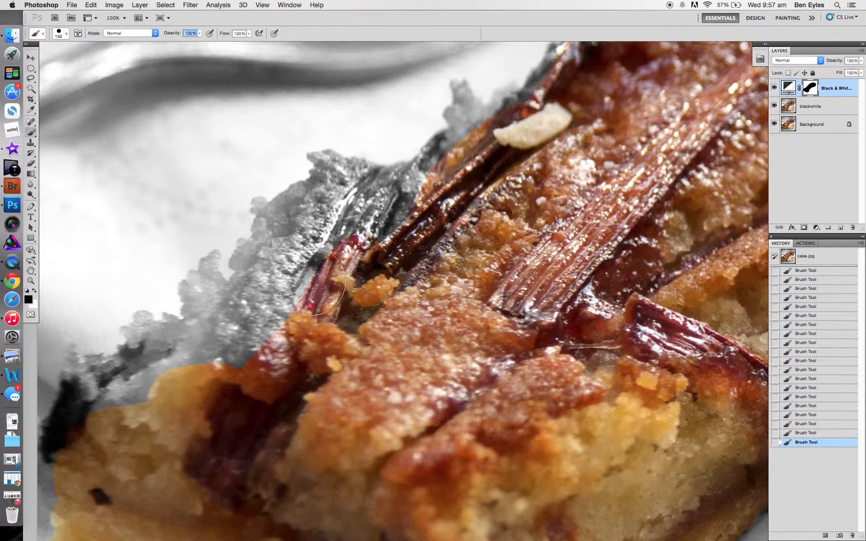
pyautogui.moveTo(312, 281)
pyautogui.mouseDown()
pyautogui.moveTo(246, 388)
pyautogui.moveTo(309, 272)
pyautogui.moveTo(236, 334)
pyautogui.moveTo(217, 369)
pyautogui.moveTo(355, 224)
pyautogui.moveTo(297, 255)
pyautogui.moveTo(264, 319)
pyautogui.moveTo(175, 408)
pyautogui.moveTo(136, 418)
pyautogui.mouseUp()
# Reduce the brush to 30 px and paint black over the remaining grey crumbs along the cake's jagged left edge
pyautogui.press(']')
pyautogui.press(']')
pyautogui.press(']')
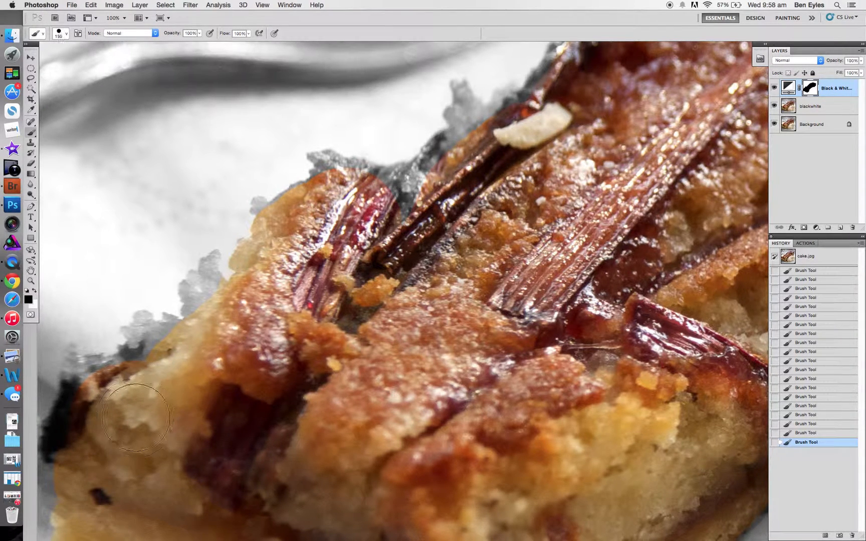
pyautogui.press('[')
pyautogui.press('[')
pyautogui.press('[')
pyautogui.press('[')
pyautogui.press('[')
pyautogui.press('[')
pyautogui.press('[')
pyautogui.press('[')
pyautogui.moveTo(214, 257)
pyautogui.mouseDown()
pyautogui.moveTo(187, 307)
pyautogui.moveTo(191, 320)
pyautogui.moveTo(204, 275)
pyautogui.moveTo(212, 302)
pyautogui.moveTo(213, 273)
pyautogui.moveTo(209, 309)
pyautogui.moveTo(181, 329)
pyautogui.moveTo(167, 319)
pyautogui.moveTo(139, 357)
pyautogui.moveTo(151, 333)
pyautogui.moveTo(143, 317)
pyautogui.moveTo(139, 352)
pyautogui.moveTo(157, 327)
pyautogui.moveTo(126, 331)
pyautogui.moveTo(130, 356)
pyautogui.moveTo(112, 359)
pyautogui.moveTo(121, 350)
pyautogui.moveTo(120, 364)
pyautogui.moveTo(80, 362)
pyautogui.moveTo(72, 347)
pyautogui.moveTo(75, 378)
pyautogui.moveTo(65, 379)
pyautogui.moveTo(68, 370)
pyautogui.moveTo(43, 426)
pyautogui.moveTo(48, 452)
pyautogui.moveTo(72, 441)
pyautogui.moveTo(108, 397)
pyautogui.moveTo(100, 372)
pyautogui.moveTo(77, 386)
pyautogui.moveTo(110, 367)
pyautogui.mouseUp()
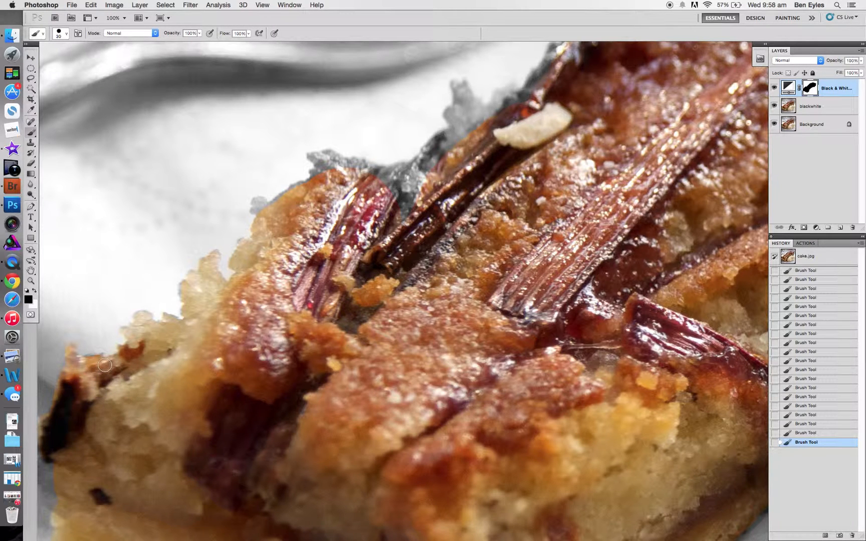
pyautogui.moveTo(186, 284); pyautogui.dragTo(184, 296)
pyautogui.moveTo(262, 206)
pyautogui.mouseDown()
pyautogui.moveTo(259, 199)
pyautogui.moveTo(255, 212)
pyautogui.moveTo(321, 174)
pyautogui.moveTo(317, 156)
pyautogui.moveTo(373, 168)
pyautogui.moveTo(403, 219)
pyautogui.mouseUp()
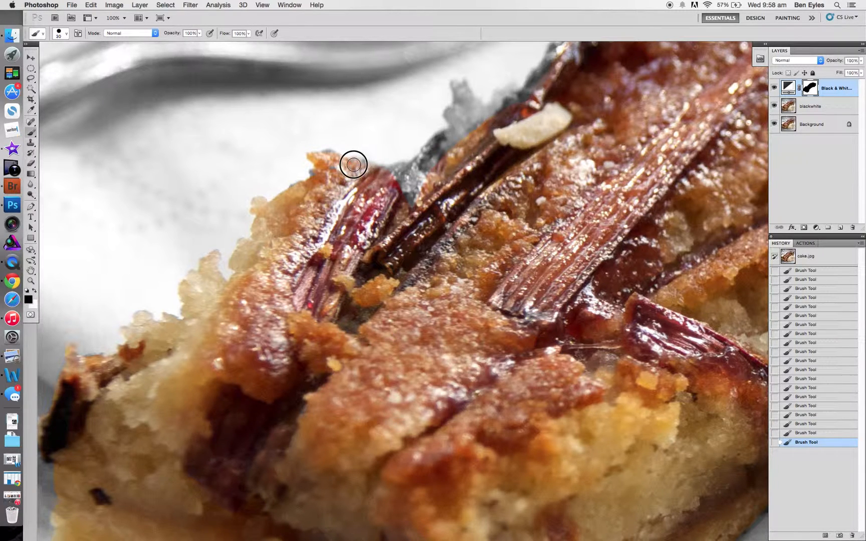
pyautogui.moveTo(354, 165)
pyautogui.mouseDown()
pyautogui.moveTo(367, 170)
pyautogui.moveTo(332, 156)
pyautogui.moveTo(325, 164)
pyautogui.mouseUp()
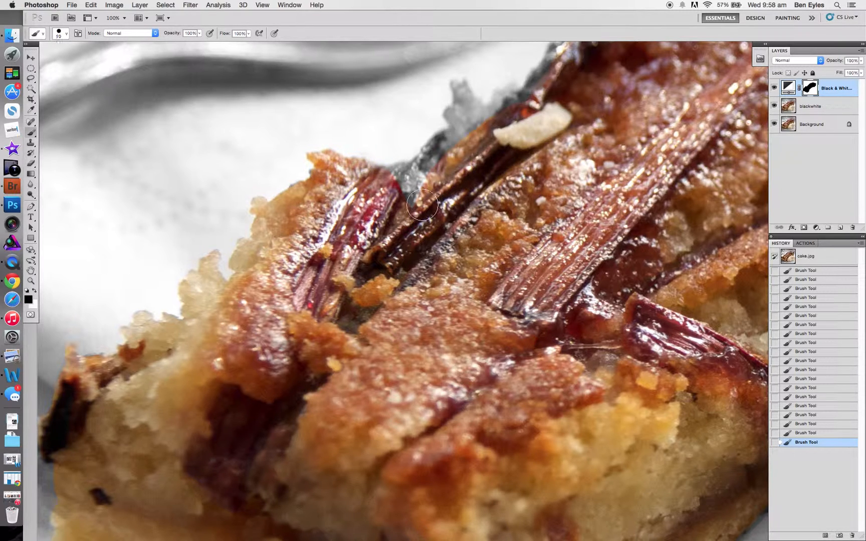
# Paint black on the mask over the grey gap between the rhubarb pieces and the crumbs beside the pale nut
pyautogui.press('[')
pyautogui.press('[')
pyautogui.click(408, 195)
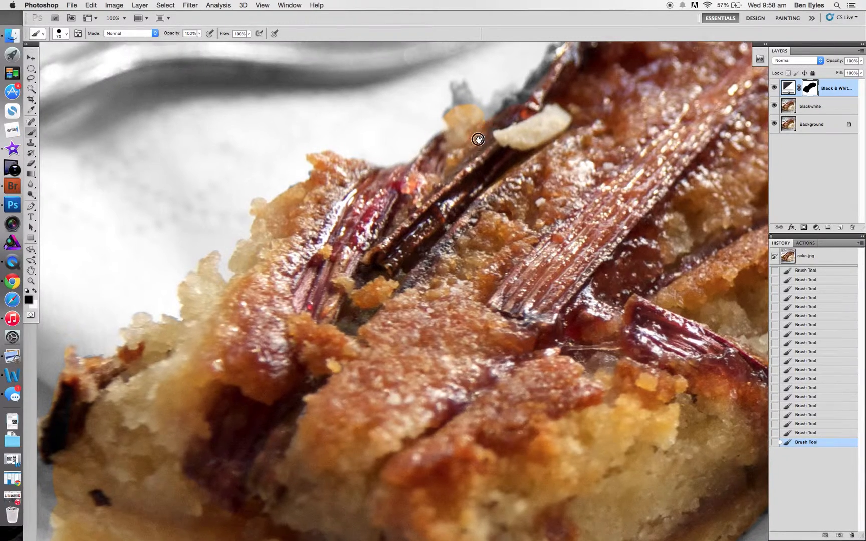
pyautogui.moveTo(420, 172); pyautogui.dragTo(332, 334)
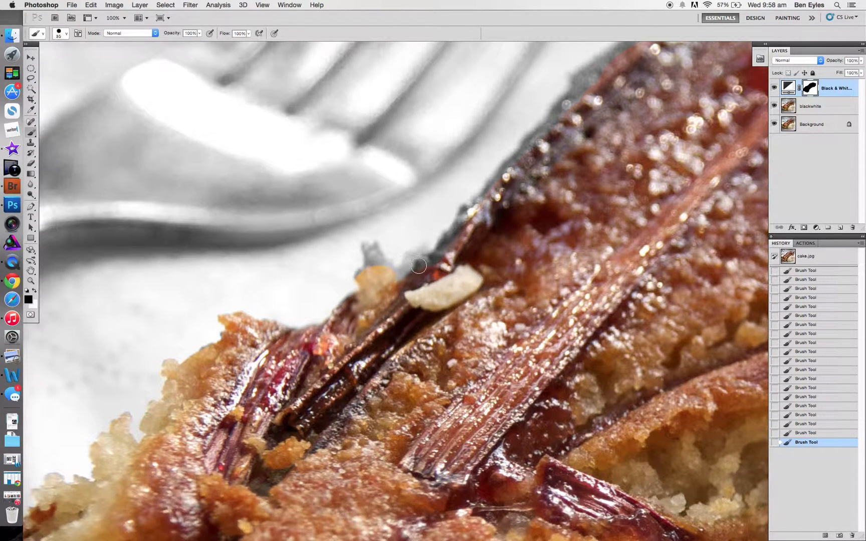
pyautogui.moveTo(409, 264)
pyautogui.mouseDown()
pyautogui.moveTo(381, 264)
pyautogui.moveTo(369, 250)
pyautogui.moveTo(361, 275)
pyautogui.mouseUp()
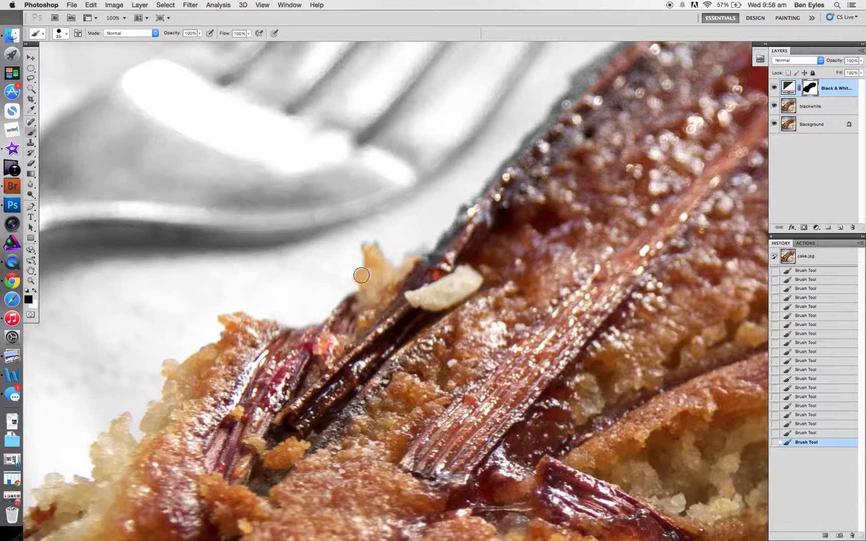
# Paint black on the mask over the grey edge of the cake beside the fork, from the pale nut upward
pyautogui.moveTo(470, 214); pyautogui.dragTo(432, 272)
pyautogui.moveTo(612, 149); pyautogui.dragTo(543, 253)
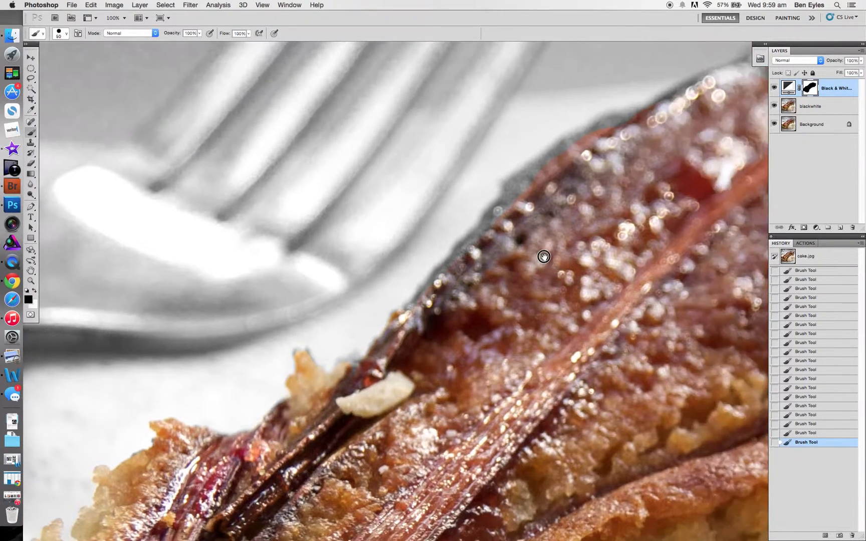
pyautogui.moveTo(622, 137)
pyautogui.mouseDown()
pyautogui.moveTo(616, 128)
pyautogui.moveTo(570, 149)
pyautogui.moveTo(507, 196)
pyautogui.moveTo(485, 236)
pyautogui.moveTo(429, 293)
pyautogui.moveTo(384, 359)
pyautogui.mouseUp()
# Enlarge the brush and paint black on the mask along the cake's upper back edge above the dark glazed crust
pyautogui.press('v')
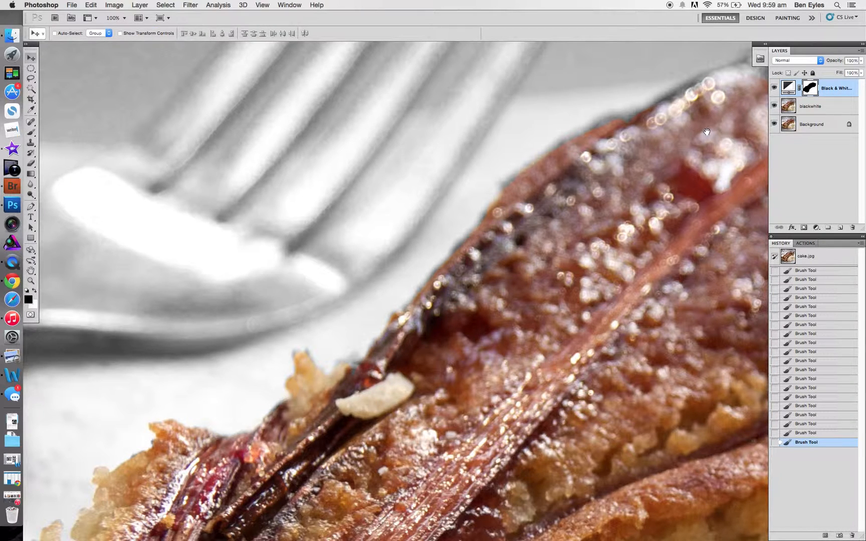
pyautogui.moveTo(706, 131); pyautogui.dragTo(628, 230)
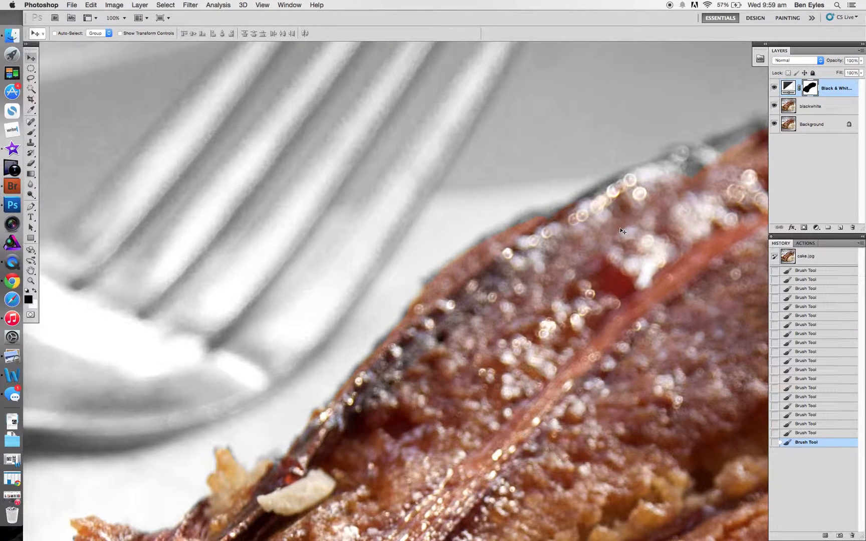
pyautogui.press('b')
pyautogui.press(']')
pyautogui.press(']')
pyautogui.press(']')
pyautogui.press(']')
pyautogui.press(']')
pyautogui.moveTo(606, 188)
pyautogui.mouseDown()
pyautogui.moveTo(505, 233)
pyautogui.moveTo(453, 270)
pyautogui.mouseUp()
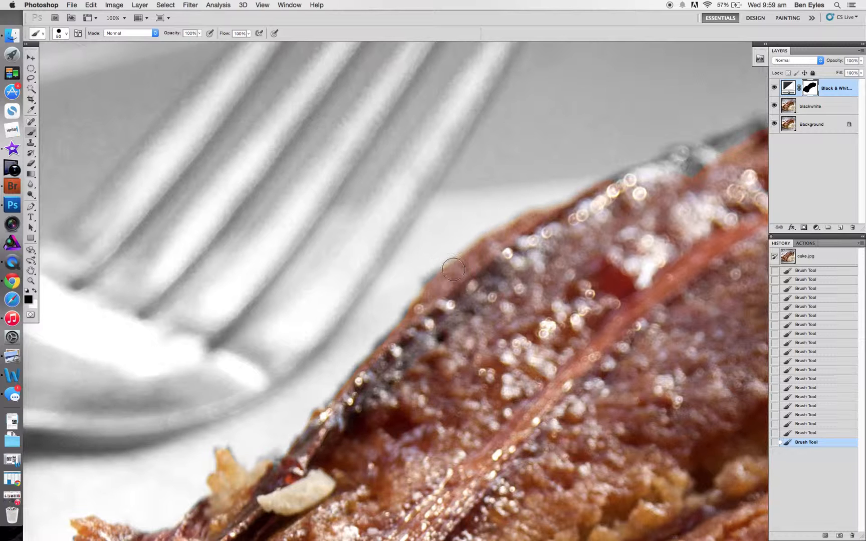
# Paint black on the mask over the grey patches along the cake's far top ridge, past the long rhubarb strip's end
pyautogui.moveTo(606, 249); pyautogui.dragTo(455, 345)
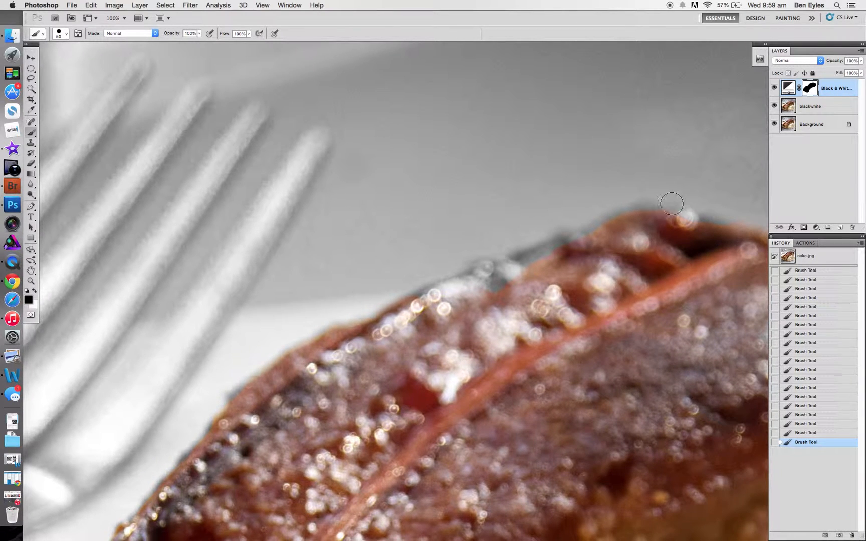
pyautogui.moveTo(650, 217)
pyautogui.mouseDown()
pyautogui.moveTo(524, 261)
pyautogui.moveTo(469, 311)
pyautogui.mouseUp()
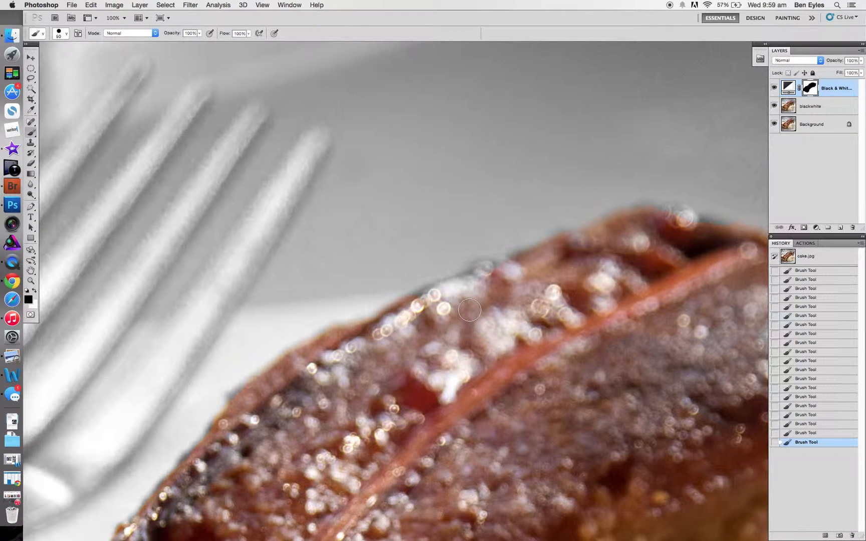
pyautogui.moveTo(495, 273); pyautogui.dragTo(396, 314)
pyautogui.moveTo(678, 274); pyautogui.dragTo(518, 290)
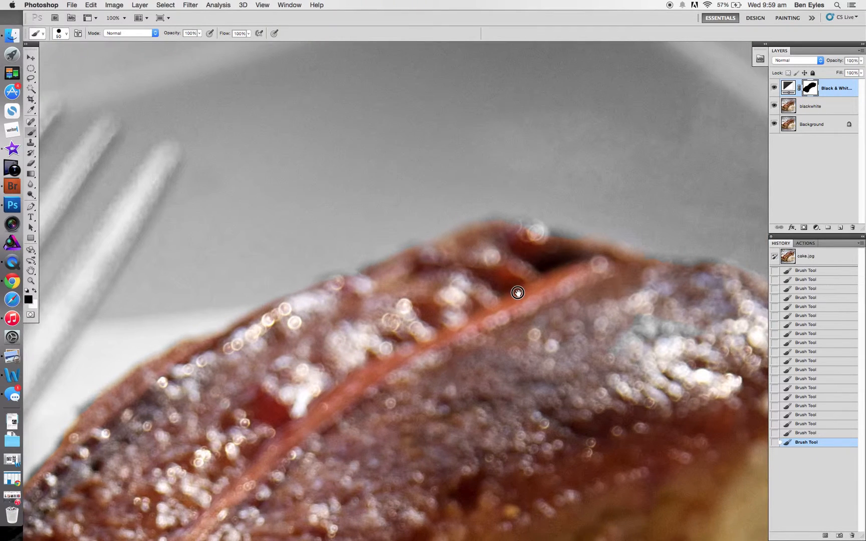
pyautogui.moveTo(498, 231)
pyautogui.mouseDown()
pyautogui.moveTo(491, 225)
pyautogui.moveTo(549, 236)
pyautogui.moveTo(582, 258)
pyautogui.mouseUp()
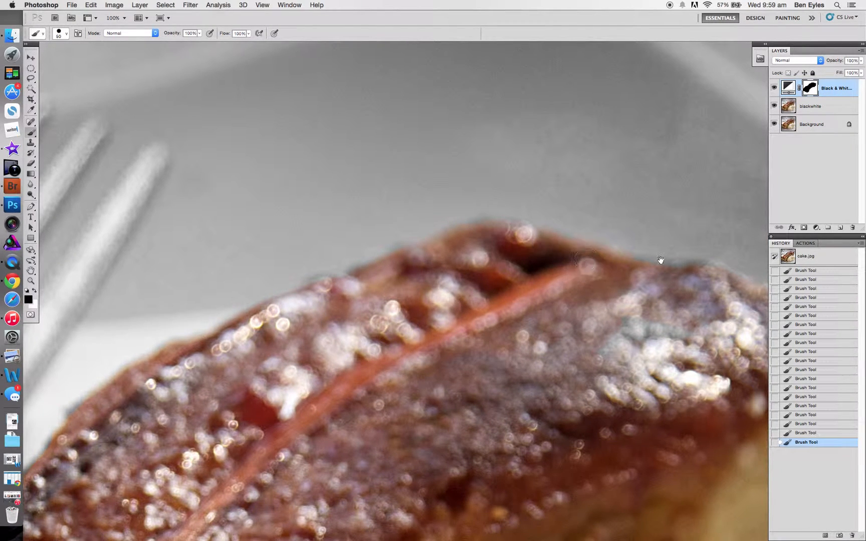
# Paint black on the mask around the cake's far corner and down its back crust to the cream, and fit the whole photo in view
pyautogui.moveTo(748, 289); pyautogui.dragTo(643, 261)
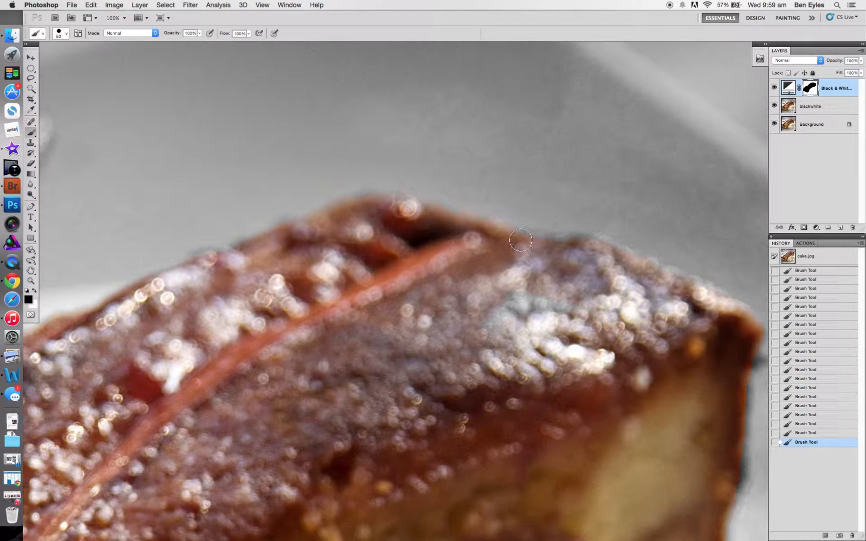
pyautogui.moveTo(520, 241)
pyautogui.mouseDown()
pyautogui.moveTo(589, 243)
pyautogui.moveTo(688, 287)
pyautogui.moveTo(567, 264)
pyautogui.moveTo(637, 313)
pyautogui.moveTo(631, 334)
pyautogui.moveTo(641, 336)
pyautogui.moveTo(630, 342)
pyautogui.moveTo(620, 375)
pyautogui.moveTo(606, 471)
pyautogui.moveTo(618, 454)
pyautogui.mouseUp()
pyautogui.moveTo(550, 518); pyautogui.dragTo(551, 295)
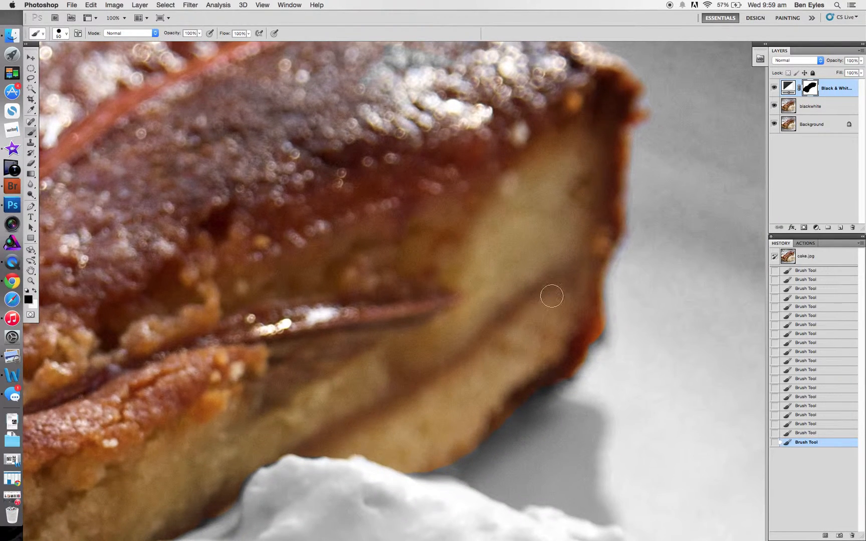
pyautogui.moveTo(589, 334)
pyautogui.mouseDown()
pyautogui.moveTo(599, 334)
pyautogui.moveTo(594, 320)
pyautogui.mouseUp()
pyautogui.moveTo(575, 360)
pyautogui.mouseDown()
pyautogui.moveTo(531, 387)
pyautogui.moveTo(468, 453)
pyautogui.mouseUp()
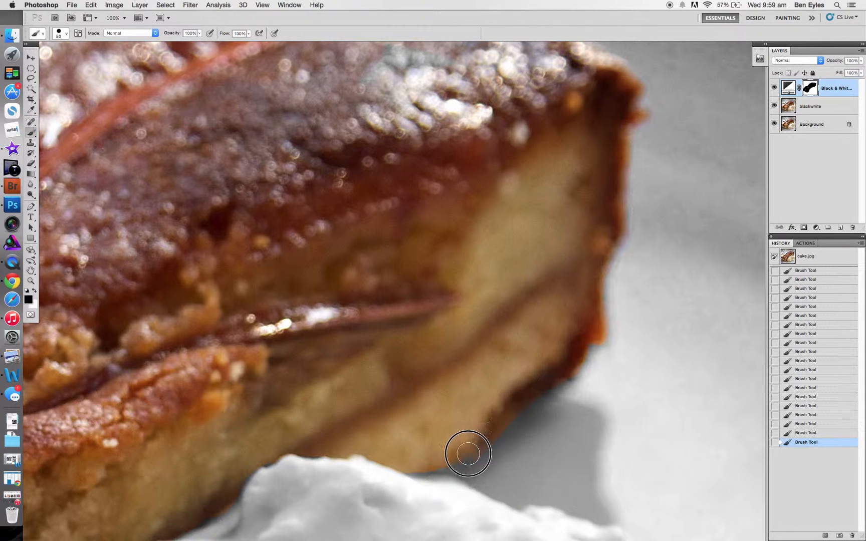
pyautogui.press('super+0')
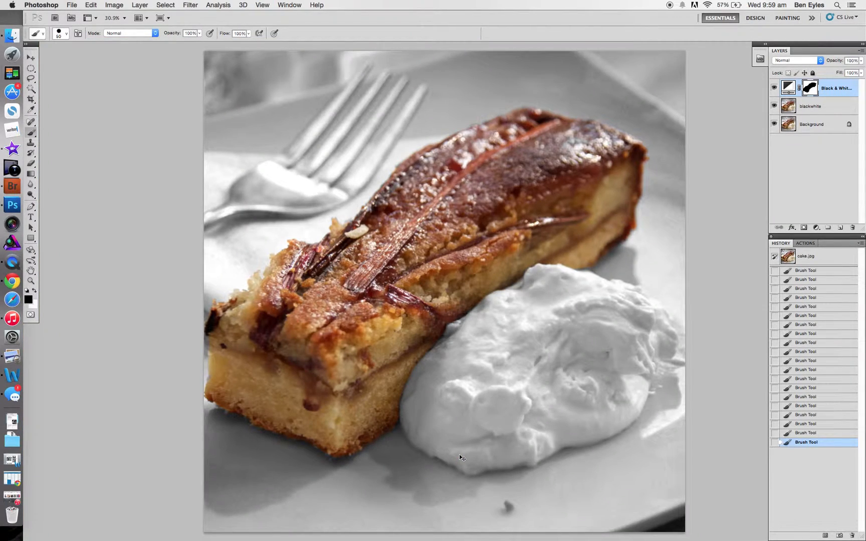